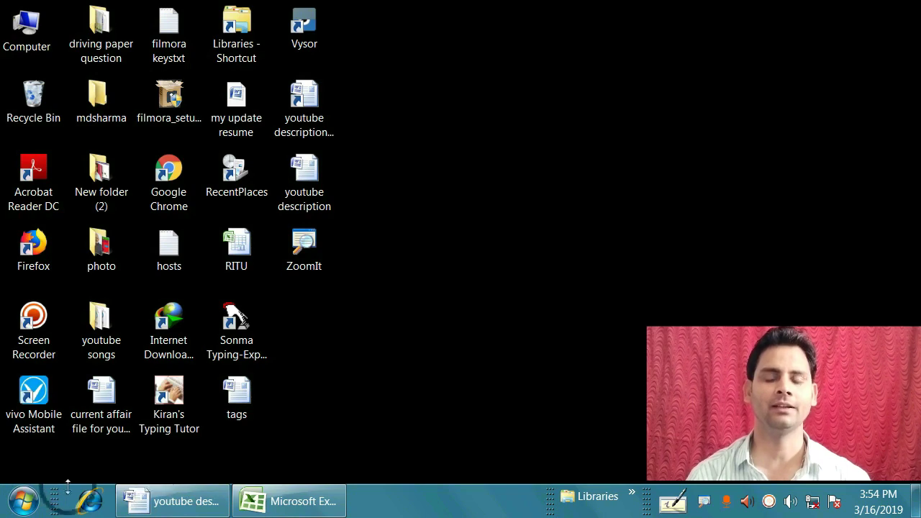
click(22, 502)
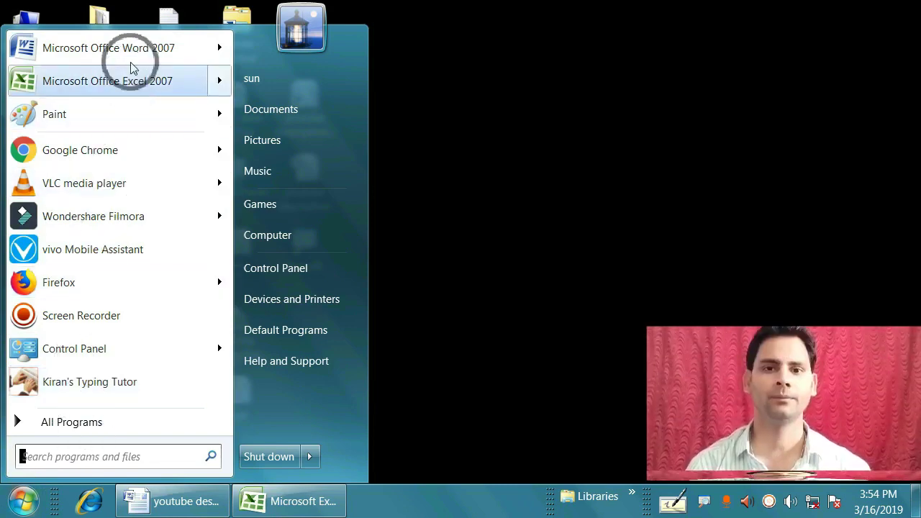
click(481, 320)
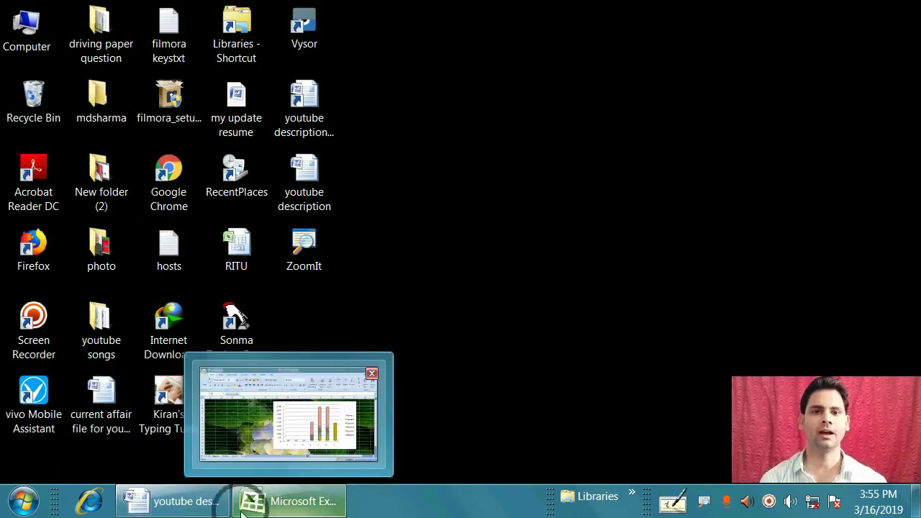
mouse_move(314, 511)
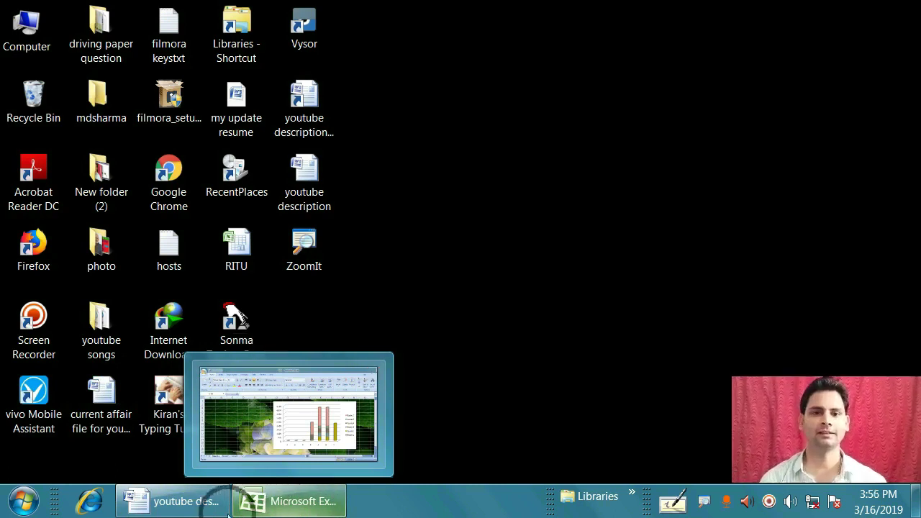
mouse_move(193, 509)
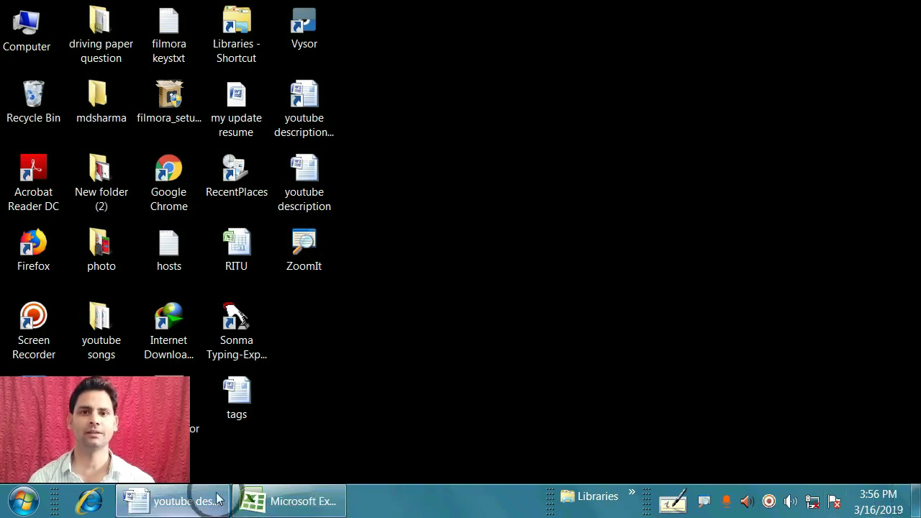
Step: Switch to the RITU workbook in Excel, and toggle between it and the bare desktop
click(191, 501)
click(281, 504)
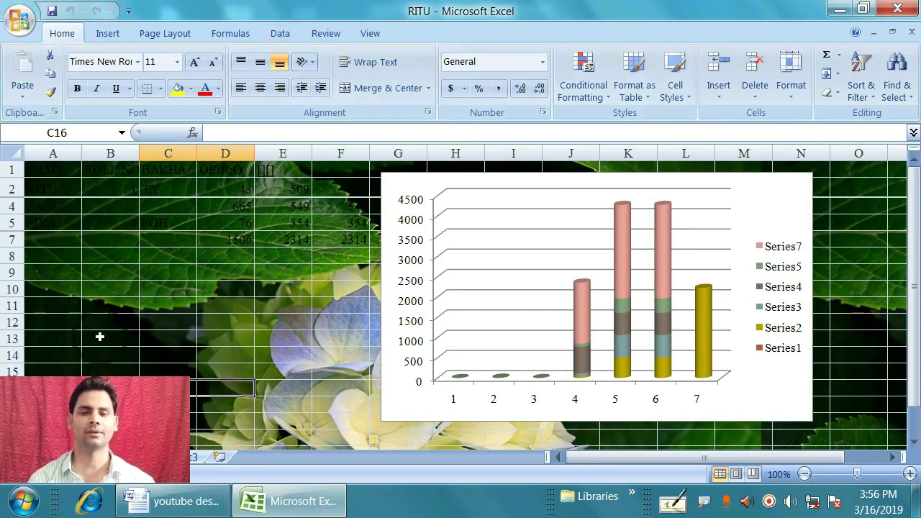
click(917, 506)
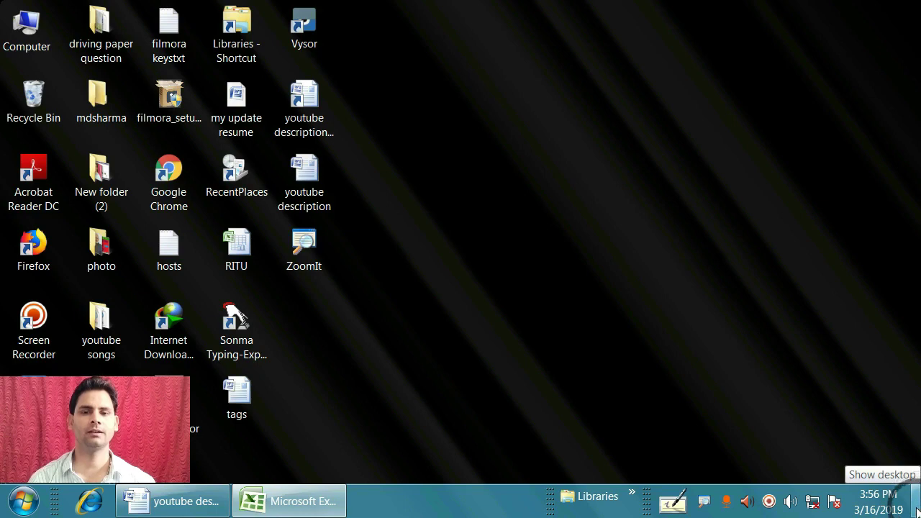
click(917, 506)
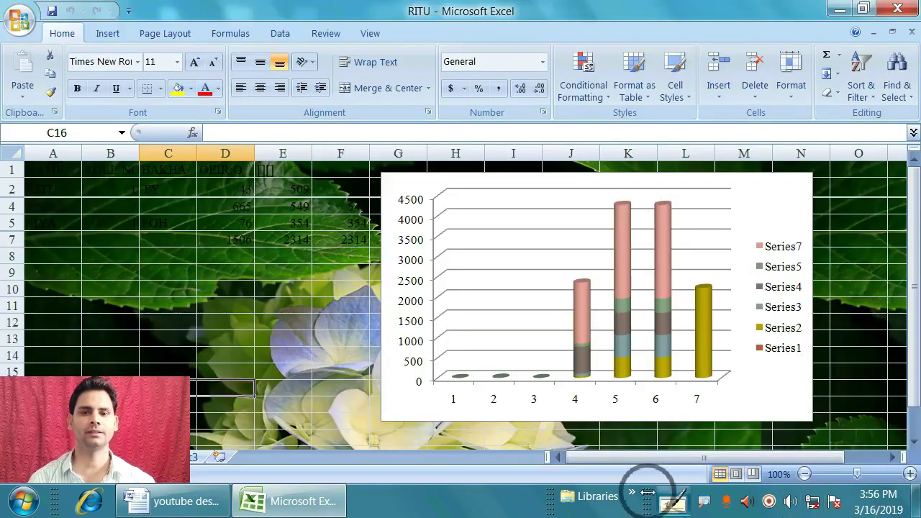
click(917, 506)
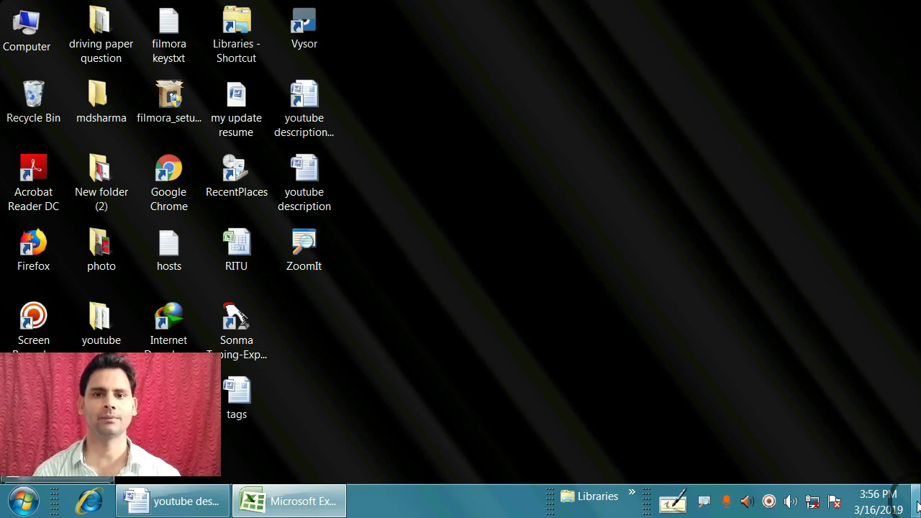
click(917, 506)
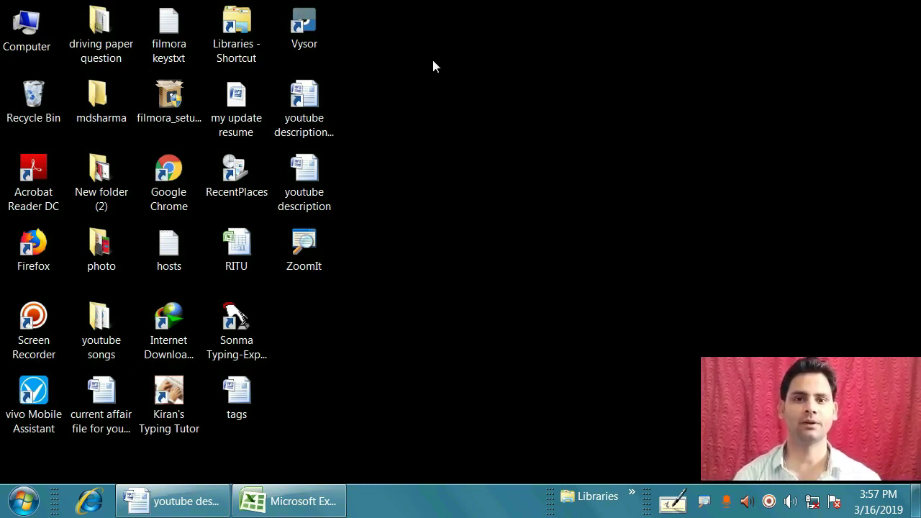
right_click(370, 62)
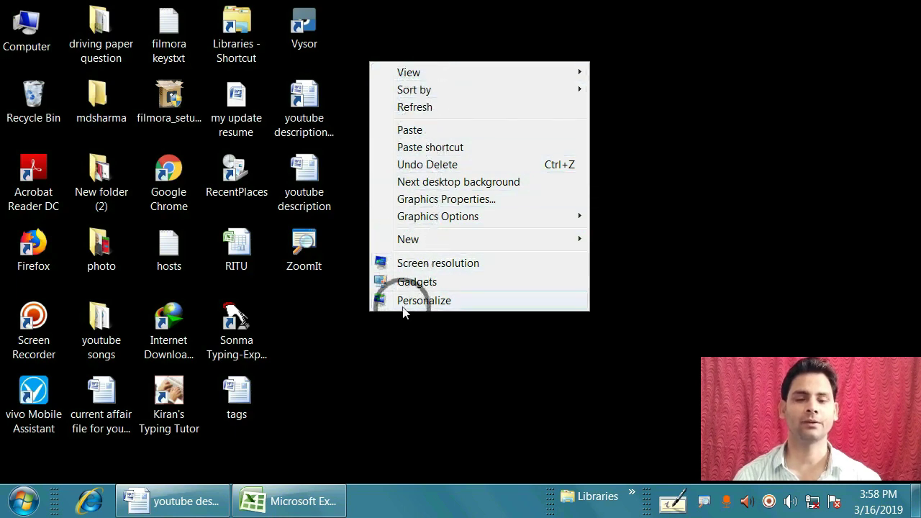
click(293, 315)
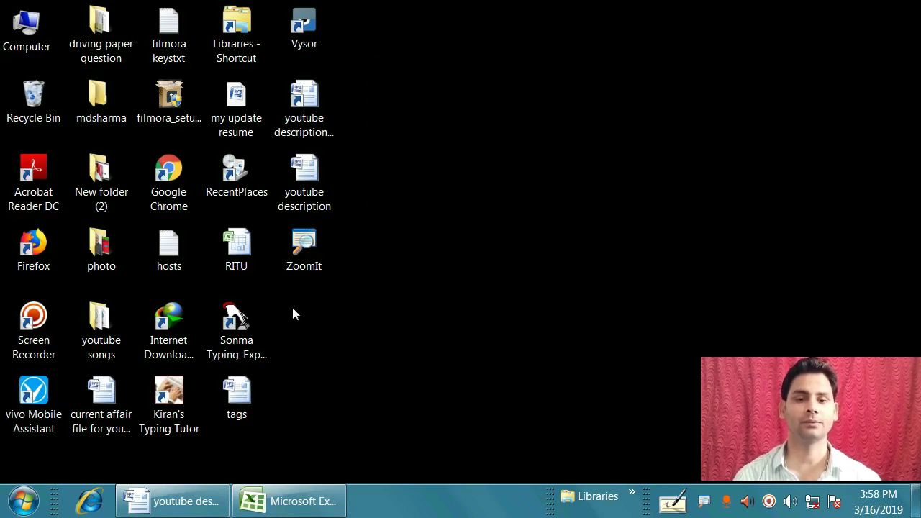
right_click(381, 31)
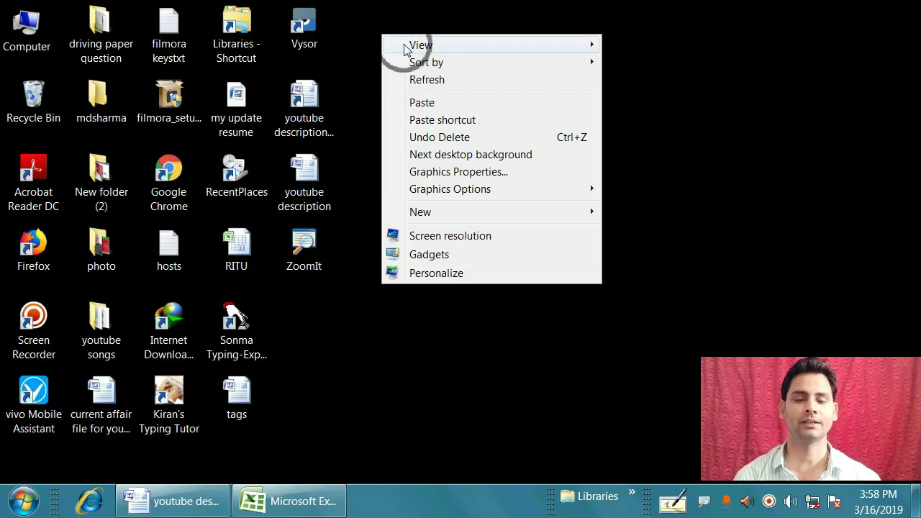
mouse_move(453, 51)
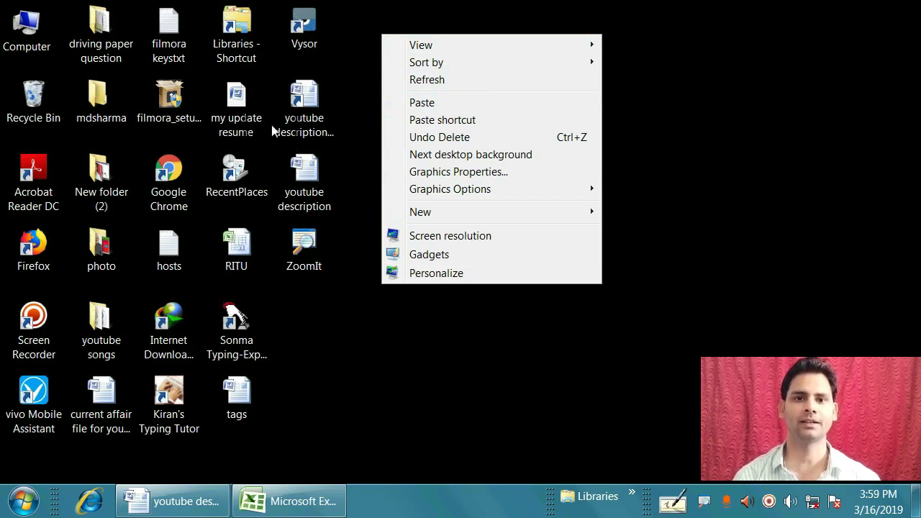
click(353, 381)
Step: Set the desktop icons to the large icon size
right_click(369, 91)
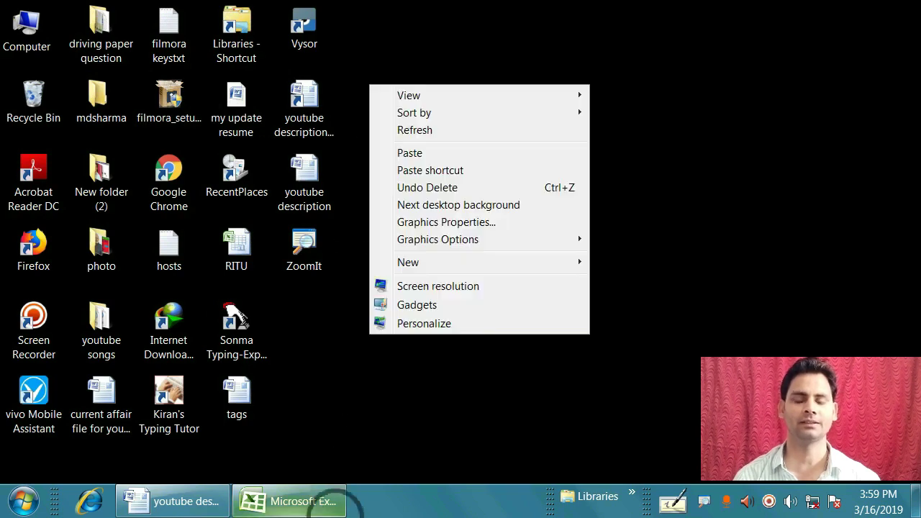
click(414, 101)
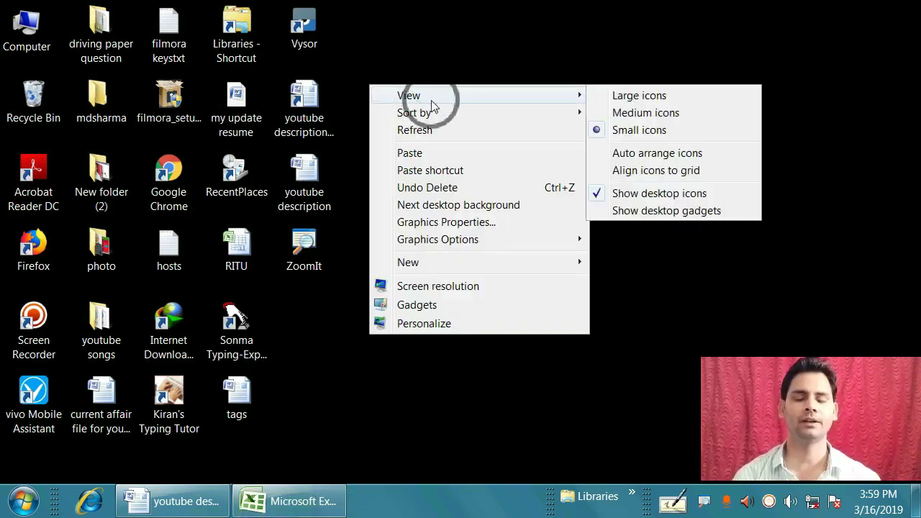
click(640, 96)
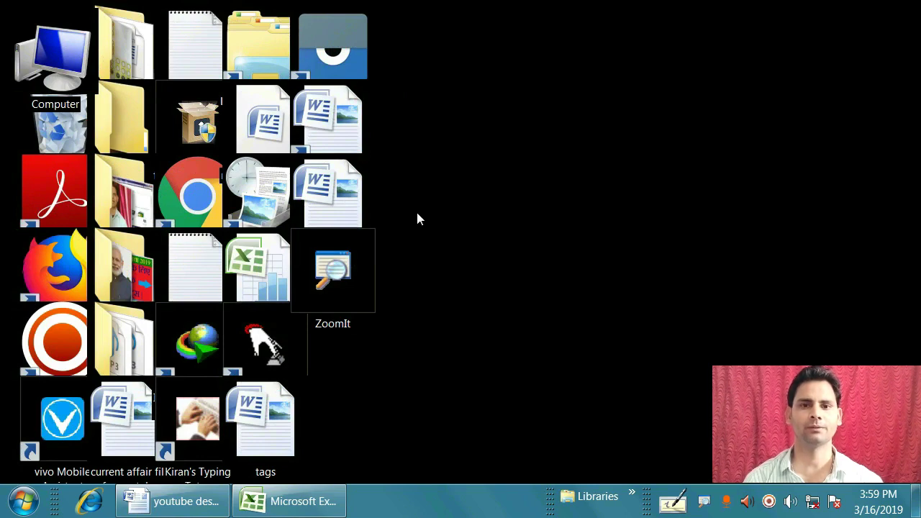
Step: Set the desktop icons back to the small icon size
right_click(409, 62)
mouse_move(425, 79)
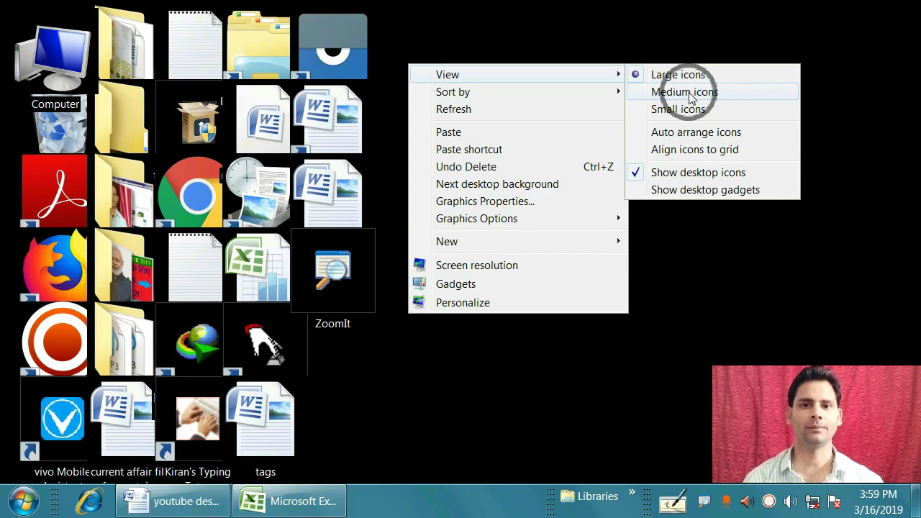
click(637, 112)
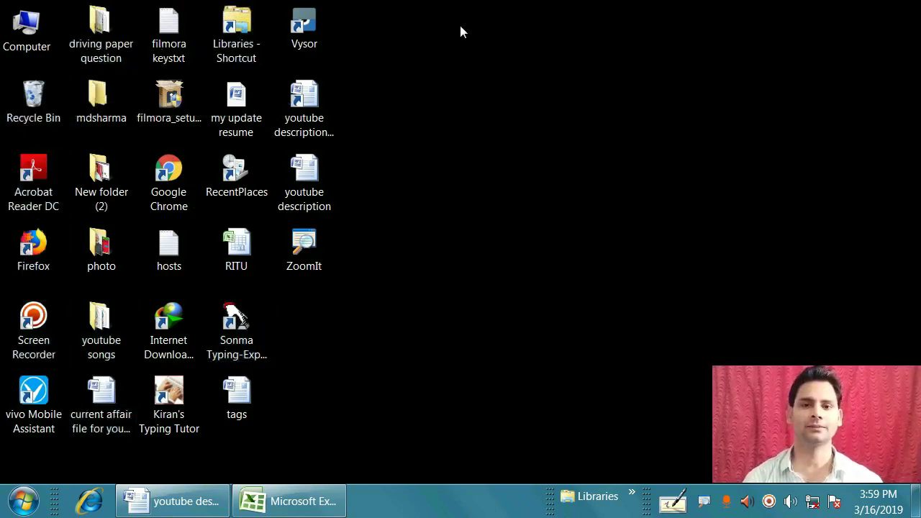
right_click(355, 48)
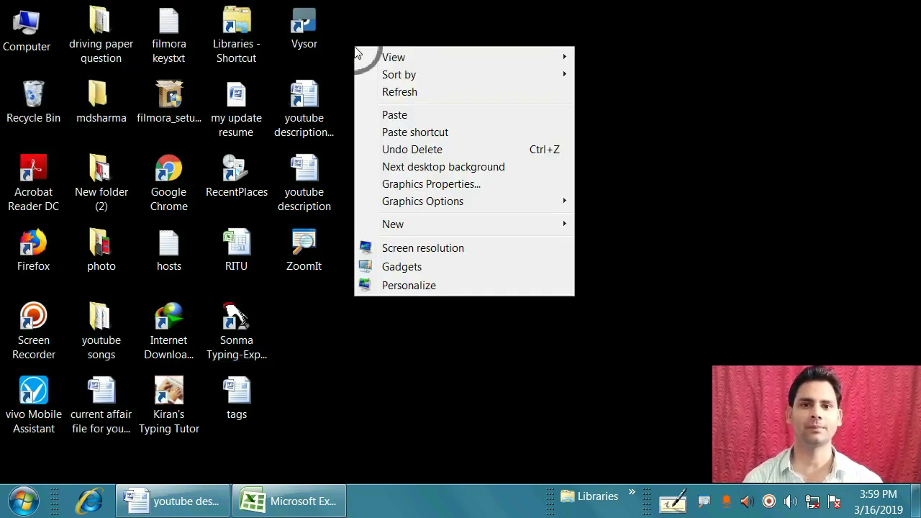
mouse_move(391, 56)
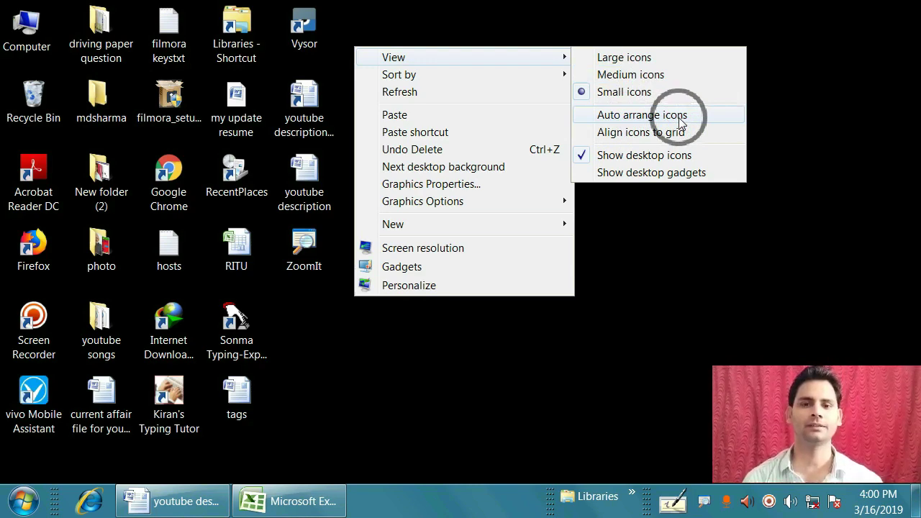
click(523, 12)
Step: Scatter the youtube description shortcut, the youtube description document, Vysor and ZoomIt across the empty area of the desktop
drag(329, 93, 512, 100)
double_click(329, 181)
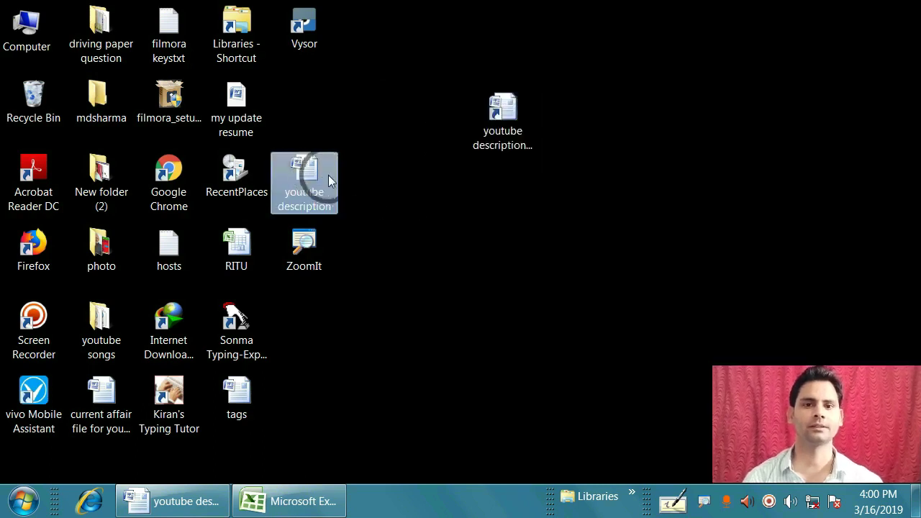
drag(328, 181, 604, 300)
drag(305, 27, 596, 62)
click(317, 244)
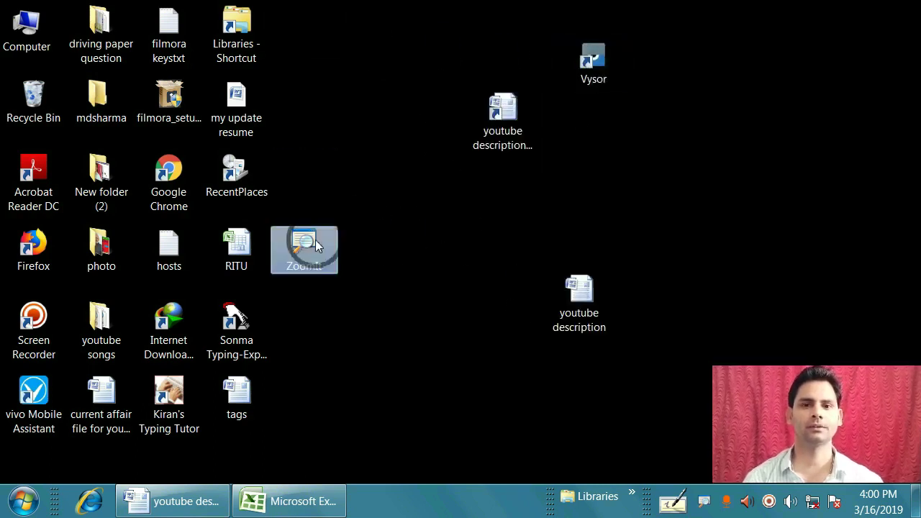
drag(317, 245, 425, 331)
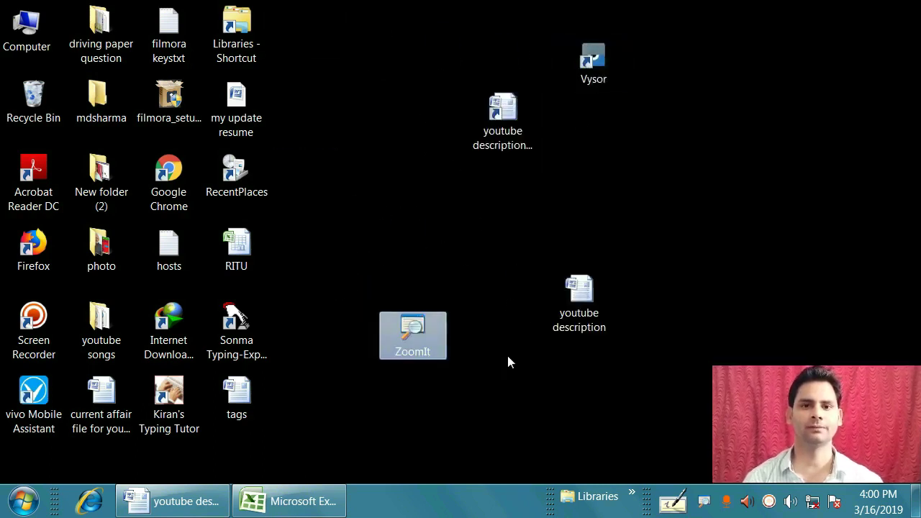
Step: Arrange the scattered desktop icons back into columns with Auto arrange icons
right_click(301, 59)
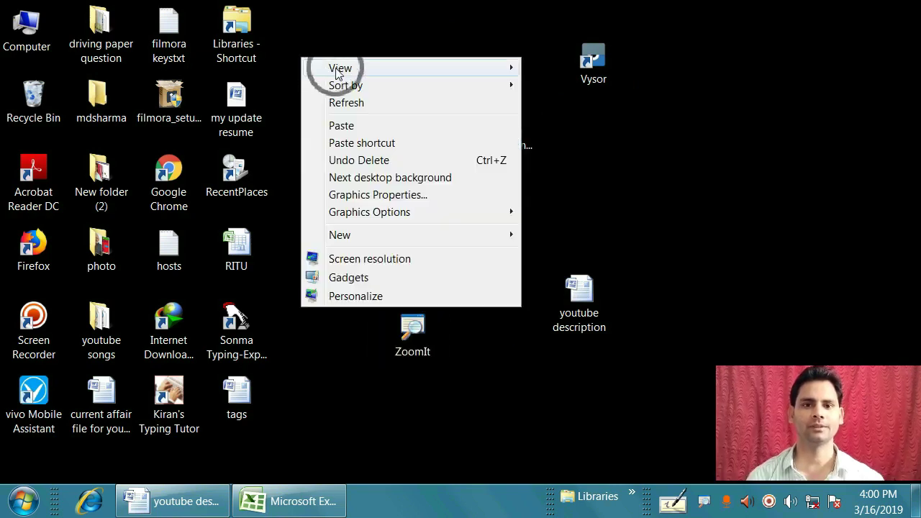
click(429, 75)
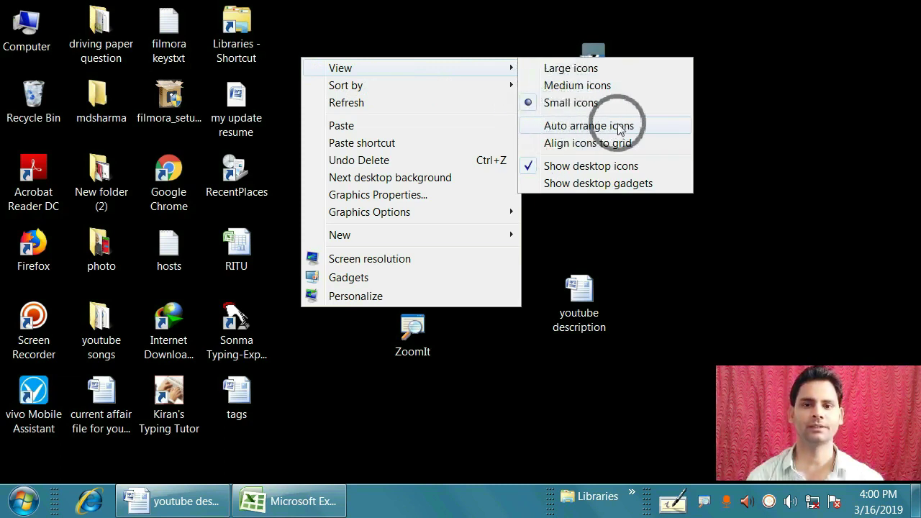
click(529, 130)
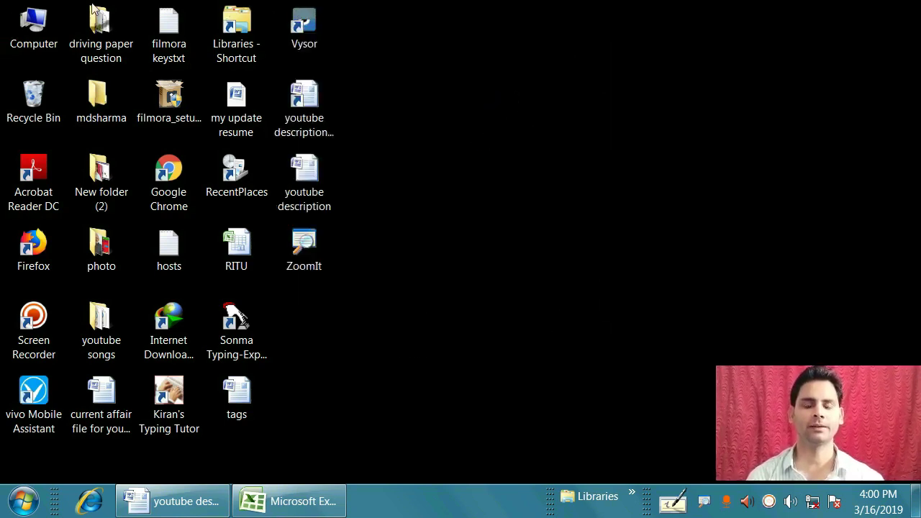
right_click(345, 51)
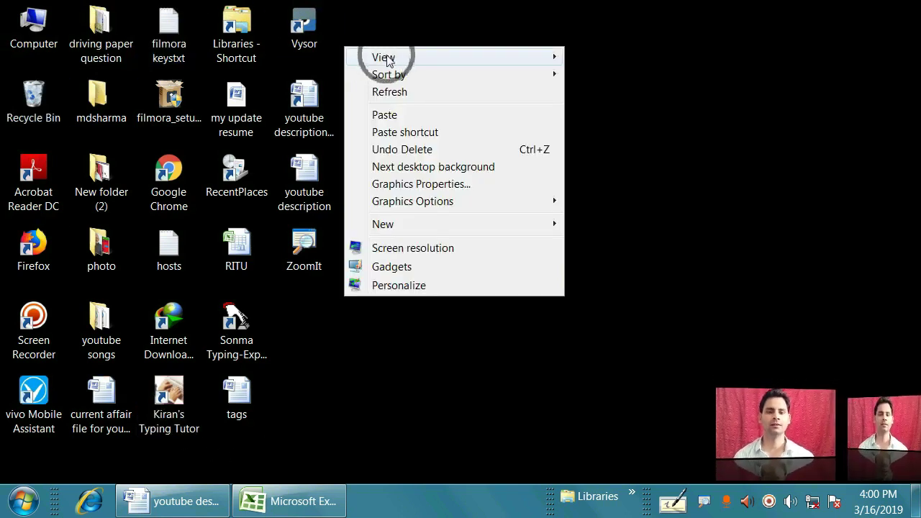
click(432, 60)
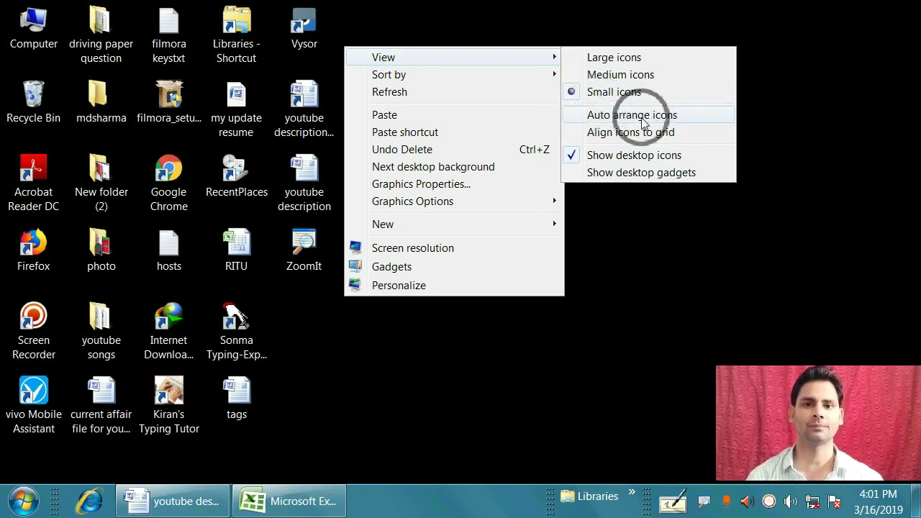
click(504, 33)
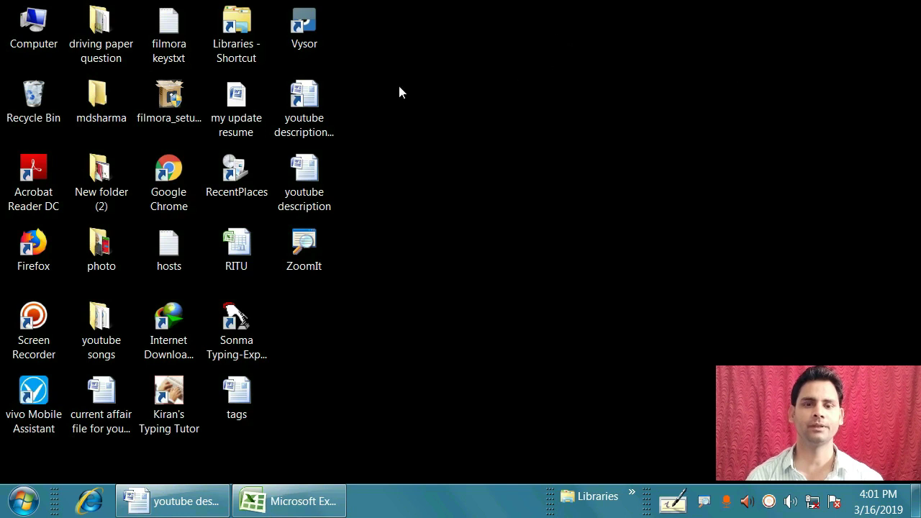
Step: Move the youtube description shortcut, the youtube description document and ZoomIt out of their column to separate free spots on the desktop
drag(303, 104, 426, 108)
drag(319, 178, 463, 255)
drag(317, 256, 353, 353)
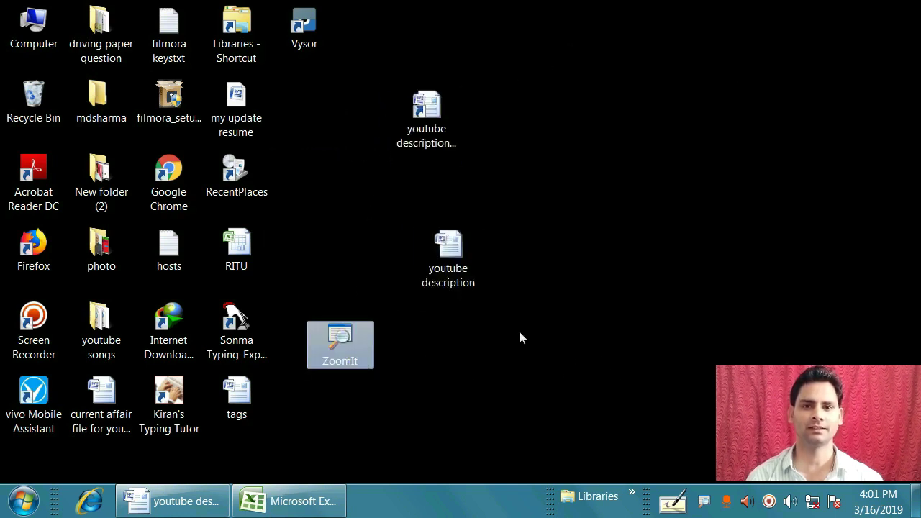
Step: Hide all desktop icons by turning off Show desktop icons
right_click(299, 103)
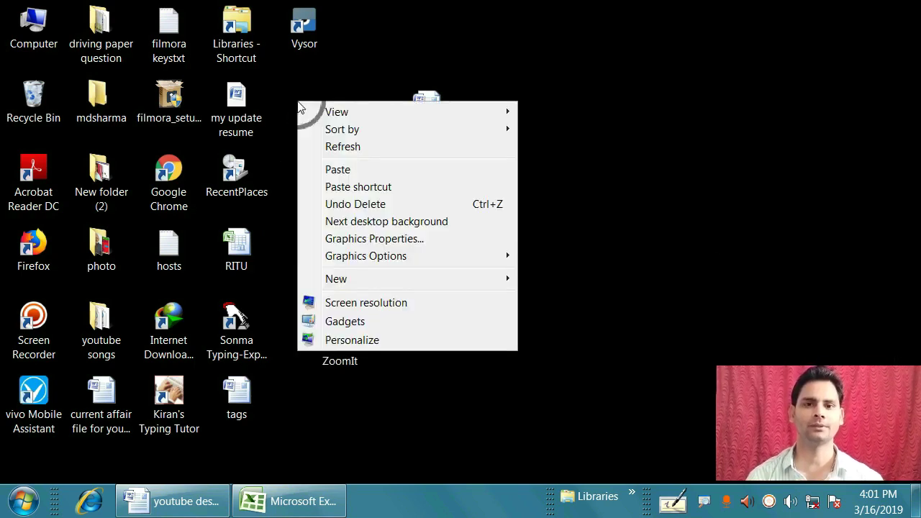
click(423, 115)
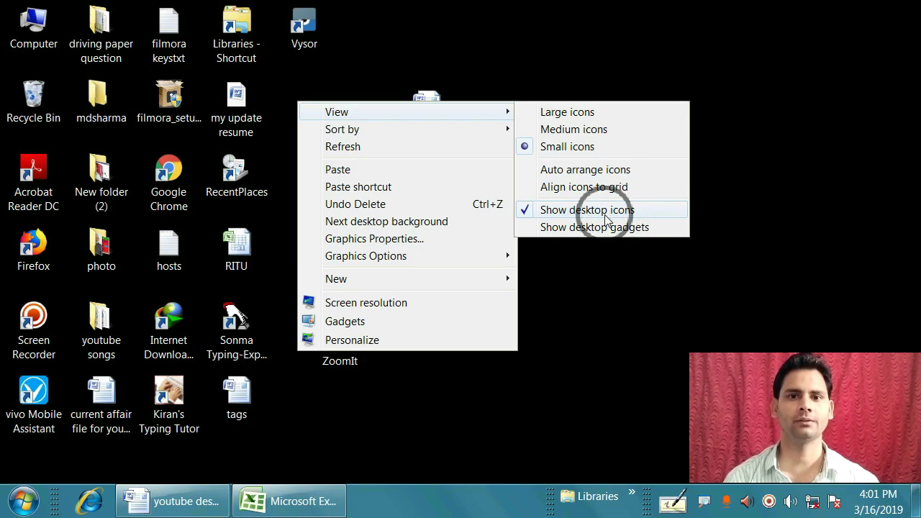
click(526, 215)
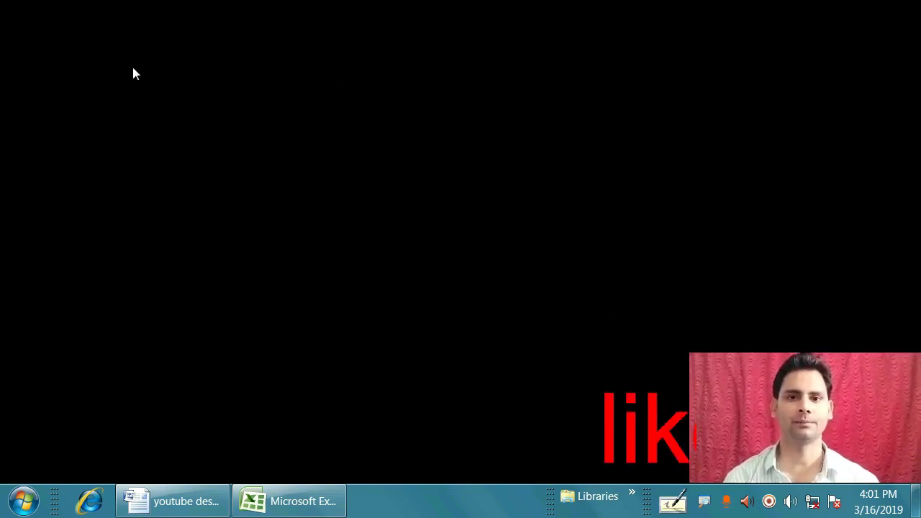
Step: Bring the hidden icons back onto the desktop by turning on Show desktop icons
right_click(132, 65)
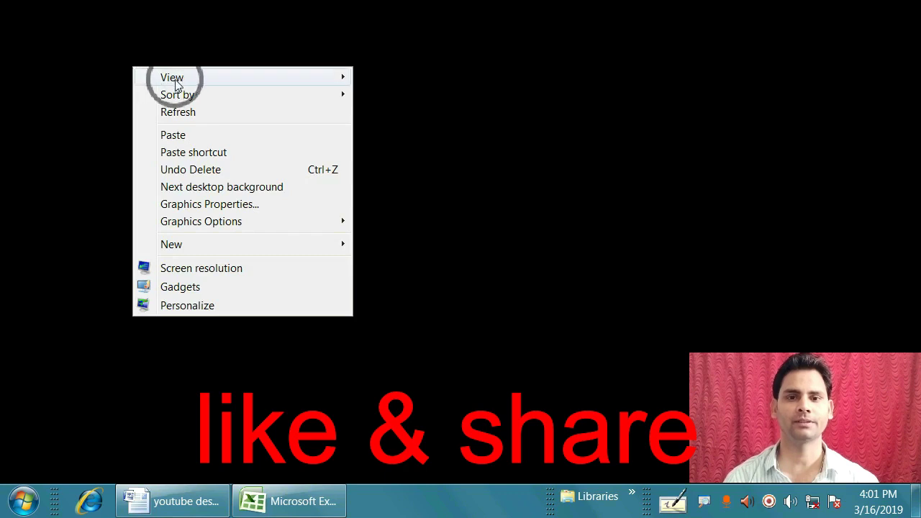
mouse_move(233, 76)
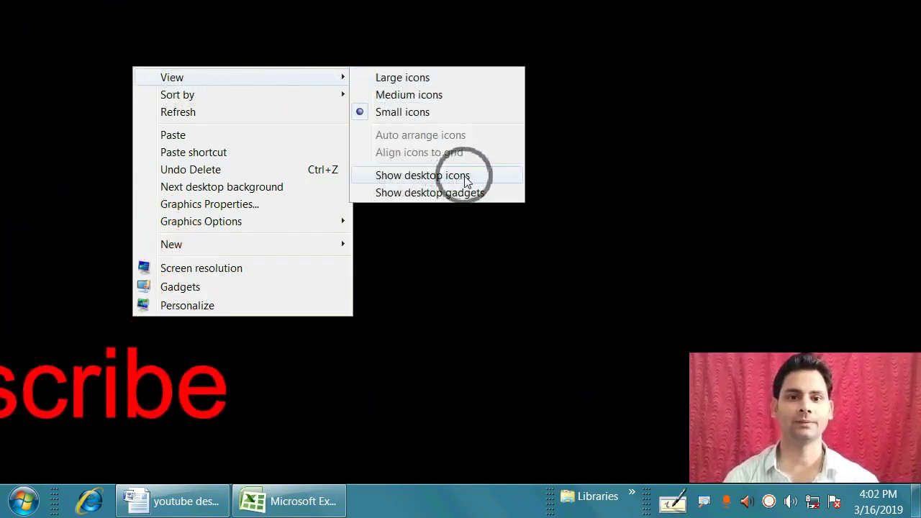
click(360, 177)
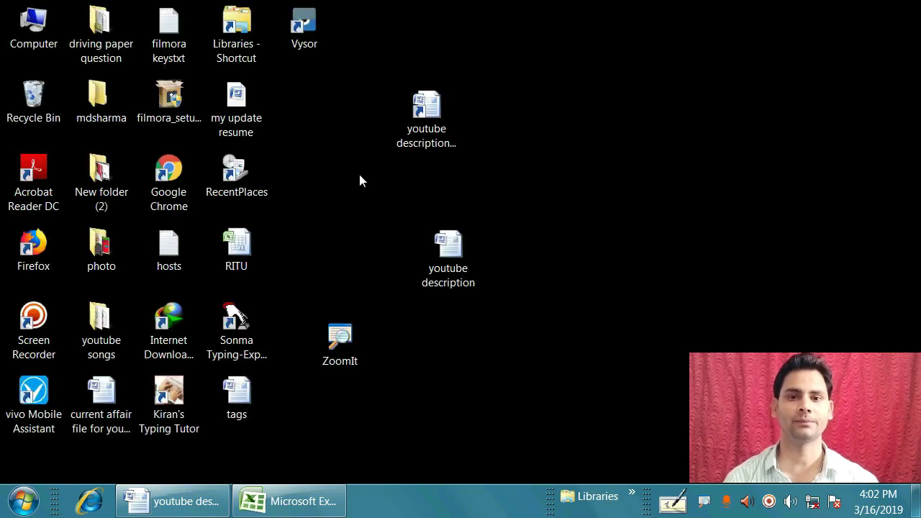
Step: Display the calendar and clock gadgets on the desktop by turning on Show desktop gadgets
right_click(288, 85)
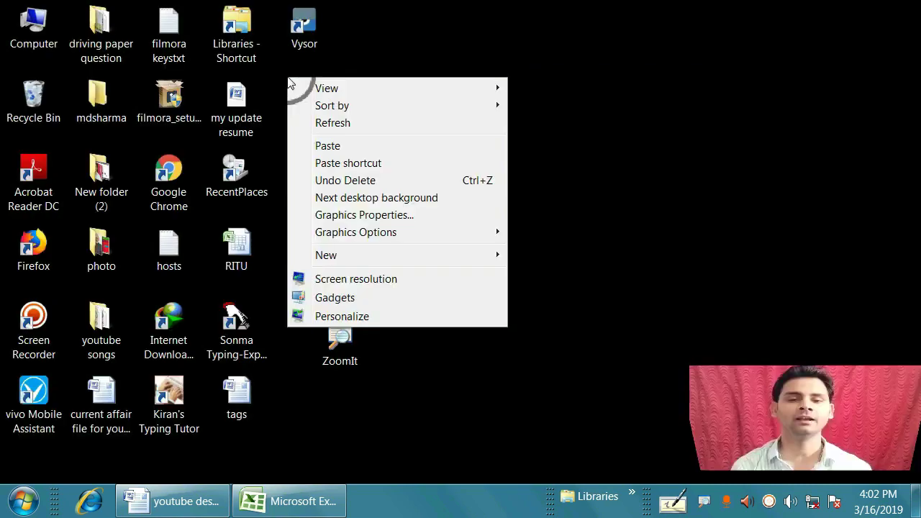
mouse_move(411, 94)
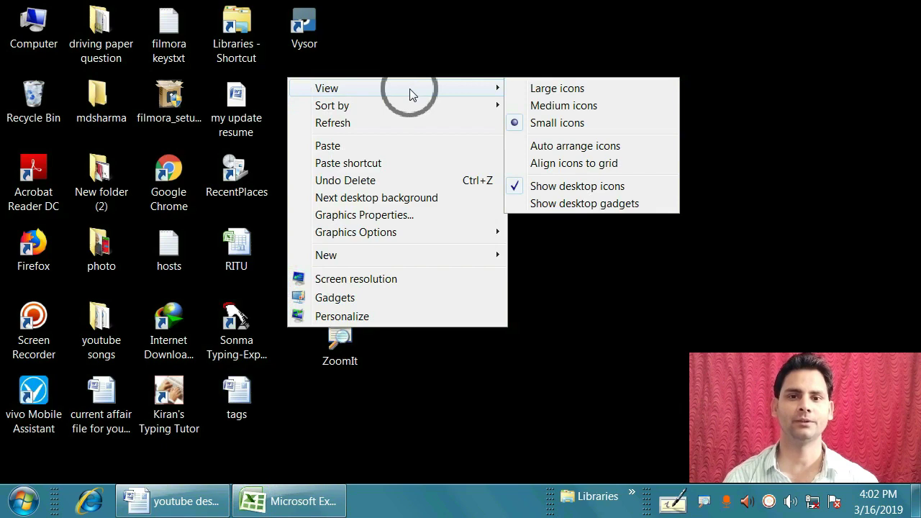
click(523, 204)
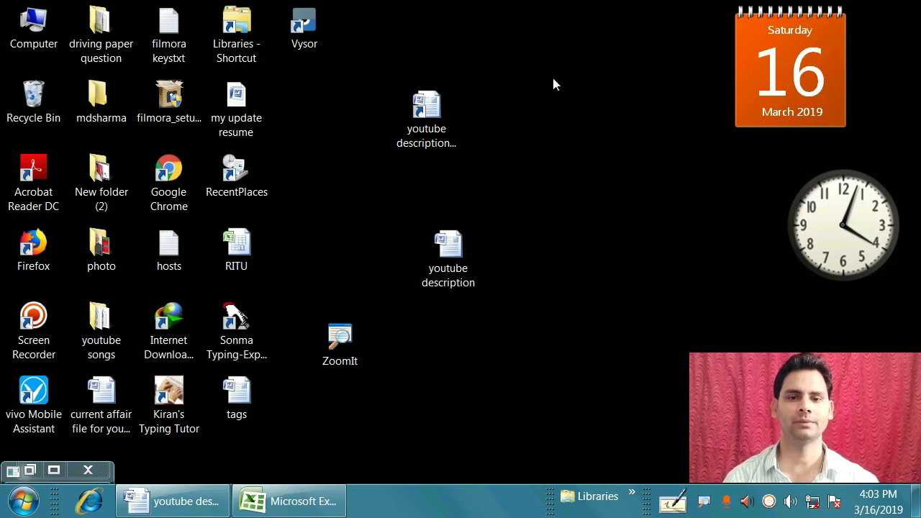
right_click(503, 15)
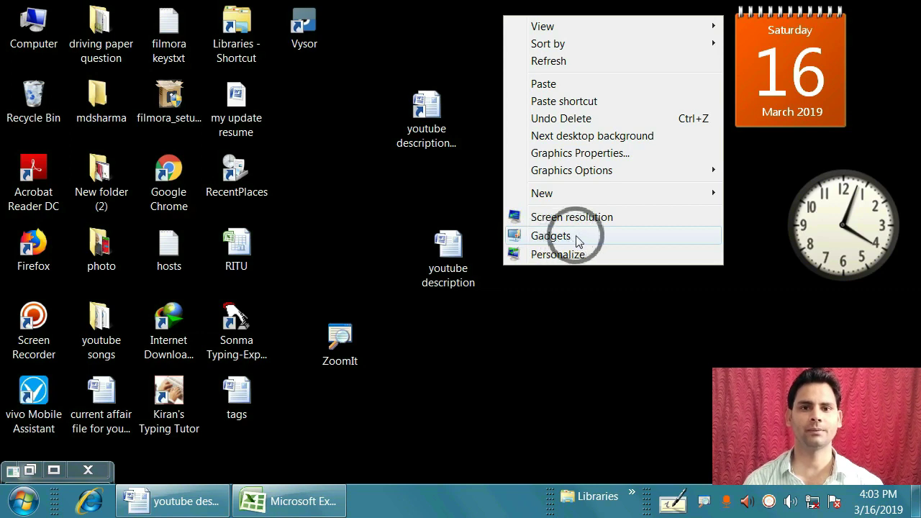
click(574, 301)
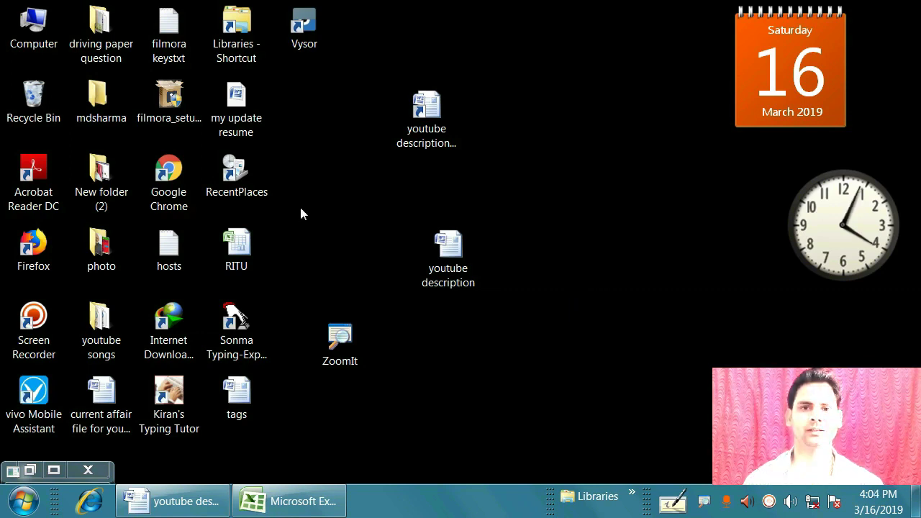
Step: Sort the desktop icons by name in descending order
right_click(305, 167)
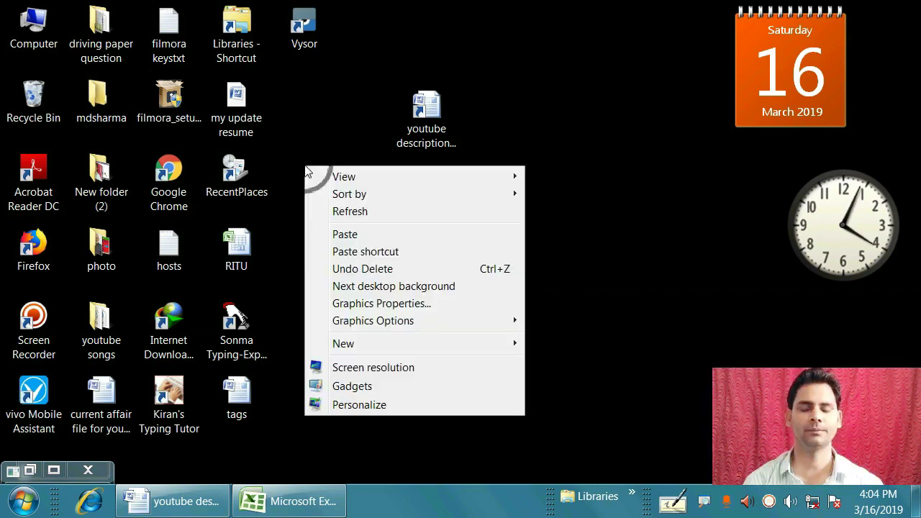
mouse_move(345, 196)
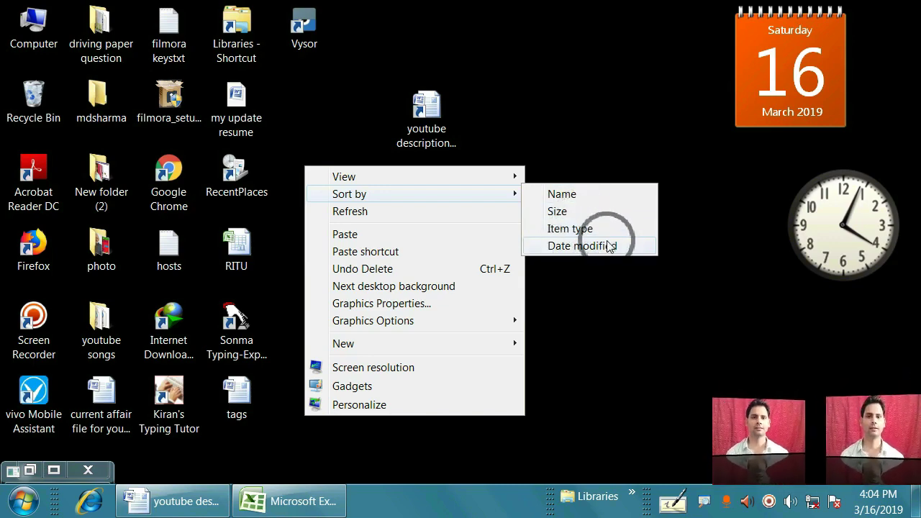
click(560, 195)
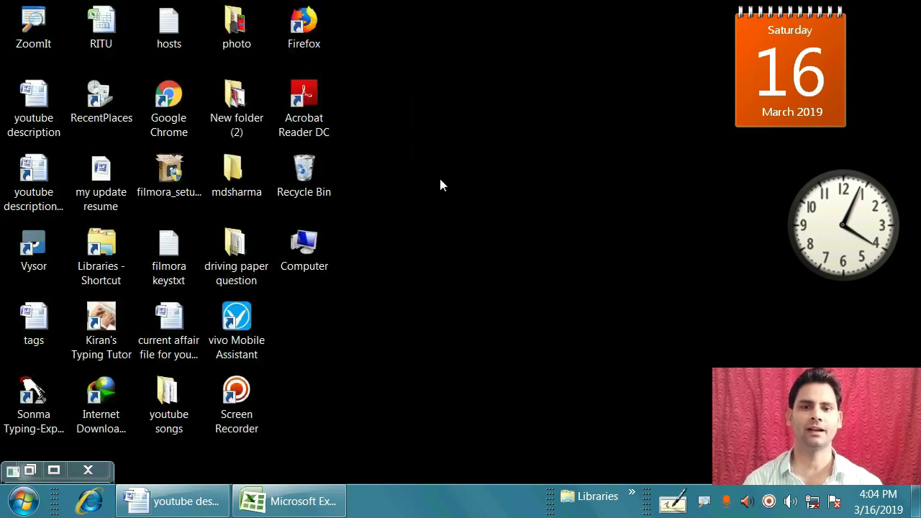
Step: Refresh the desktop several times in a row
right_click(348, 68)
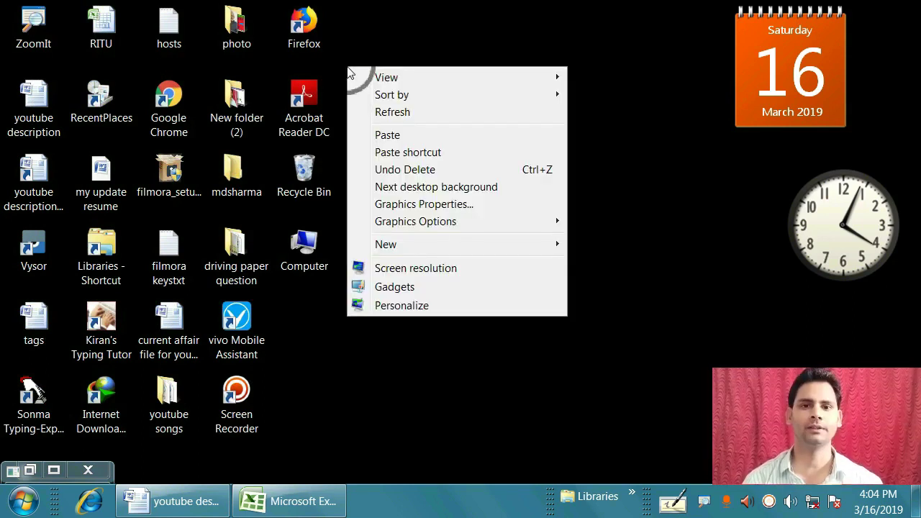
click(398, 115)
right_click(387, 72)
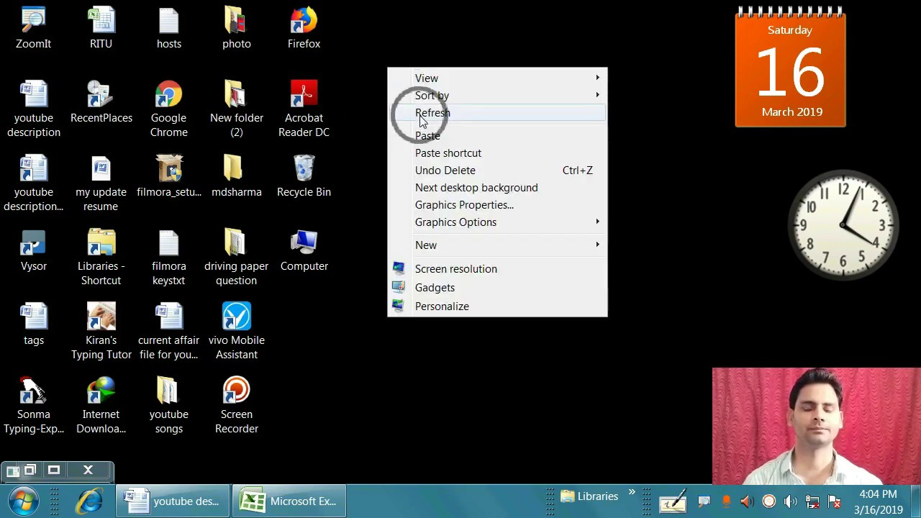
click(409, 113)
right_click(380, 68)
click(414, 116)
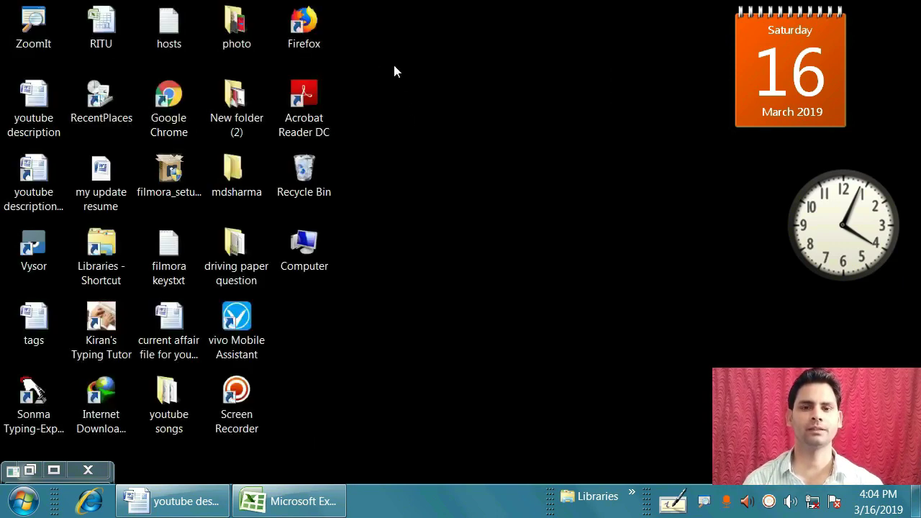
right_click(394, 64)
click(414, 110)
right_click(395, 56)
click(426, 106)
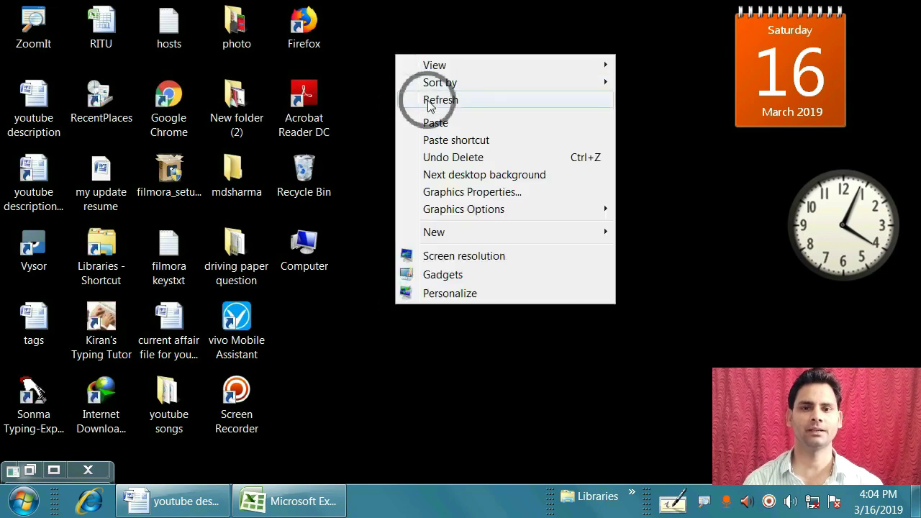
right_click(396, 59)
click(459, 117)
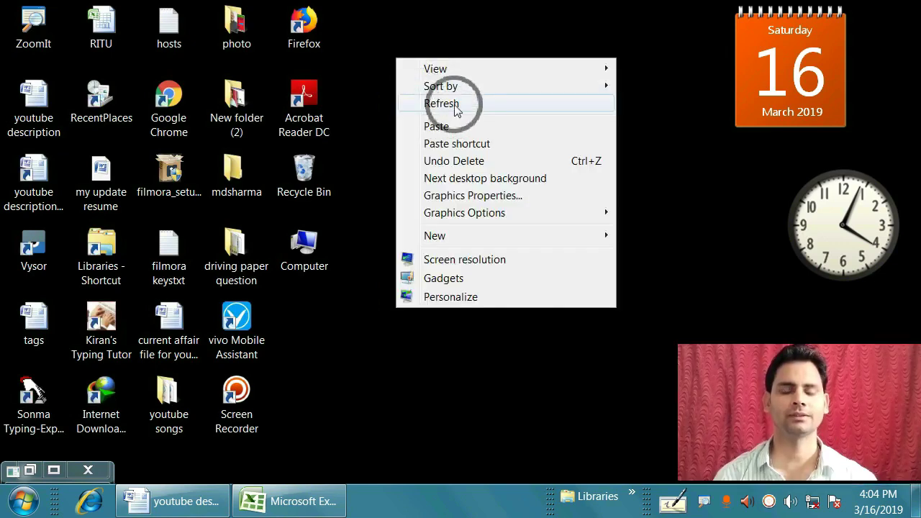
right_click(403, 67)
click(459, 118)
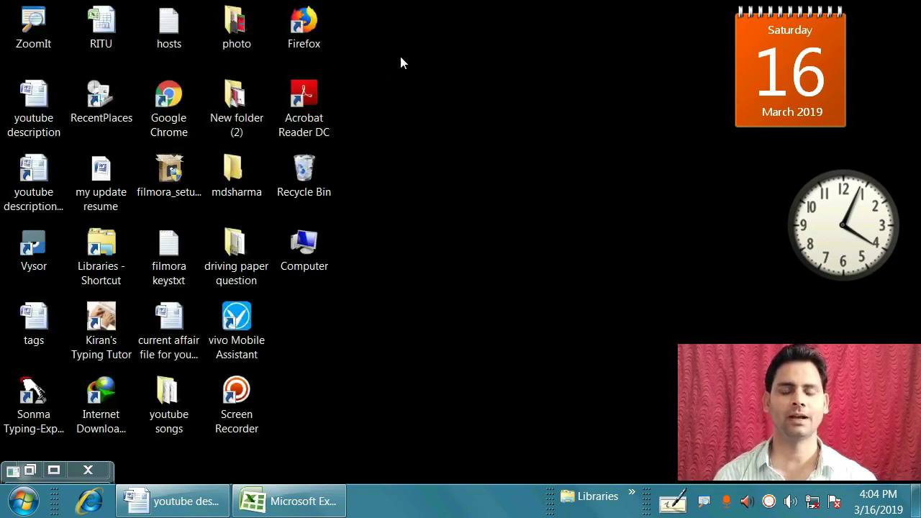
right_click(400, 59)
click(455, 104)
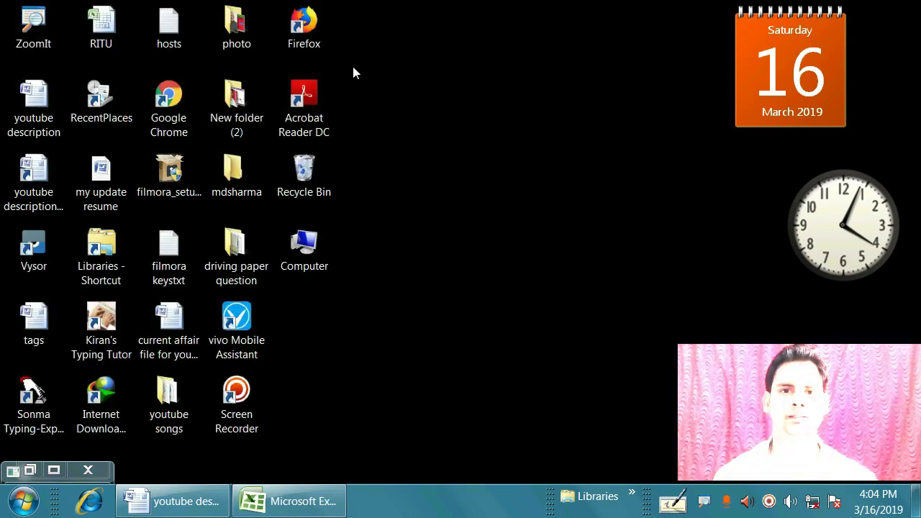
right_click(352, 66)
click(390, 78)
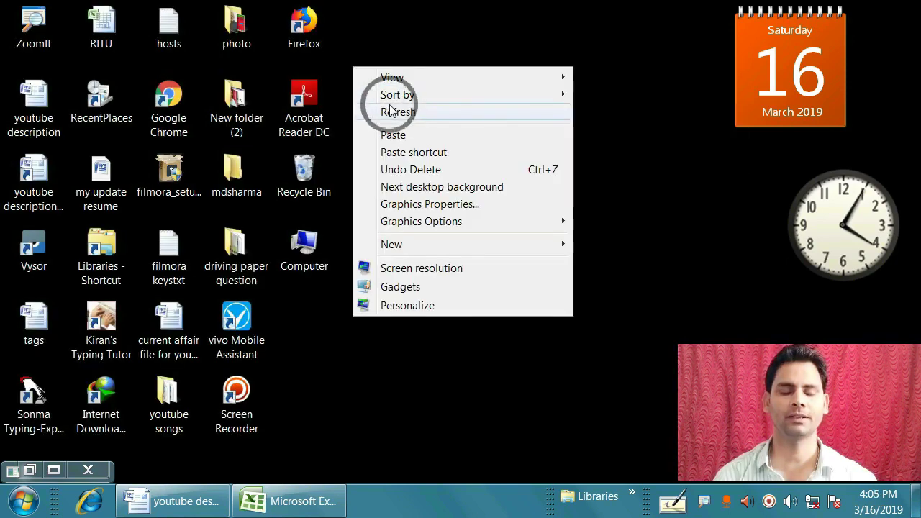
click(391, 111)
right_click(353, 42)
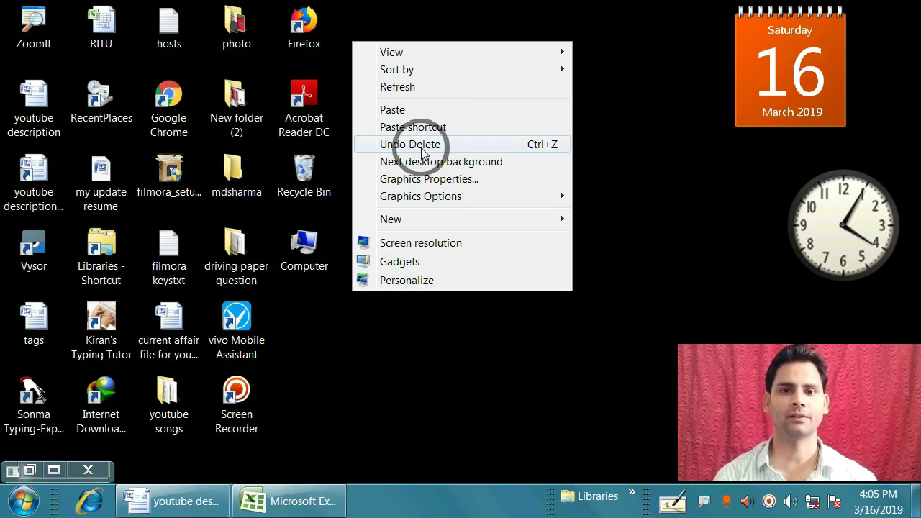
click(455, 16)
click(252, 119)
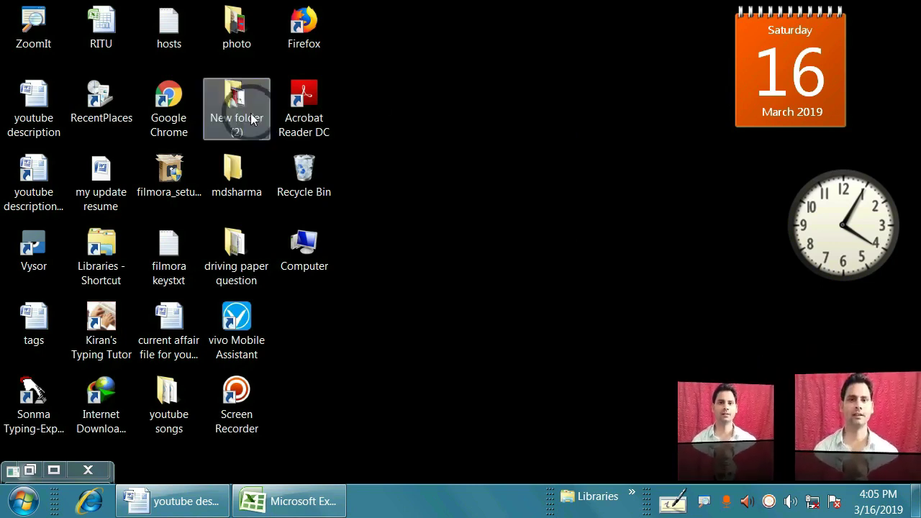
right_click(168, 25)
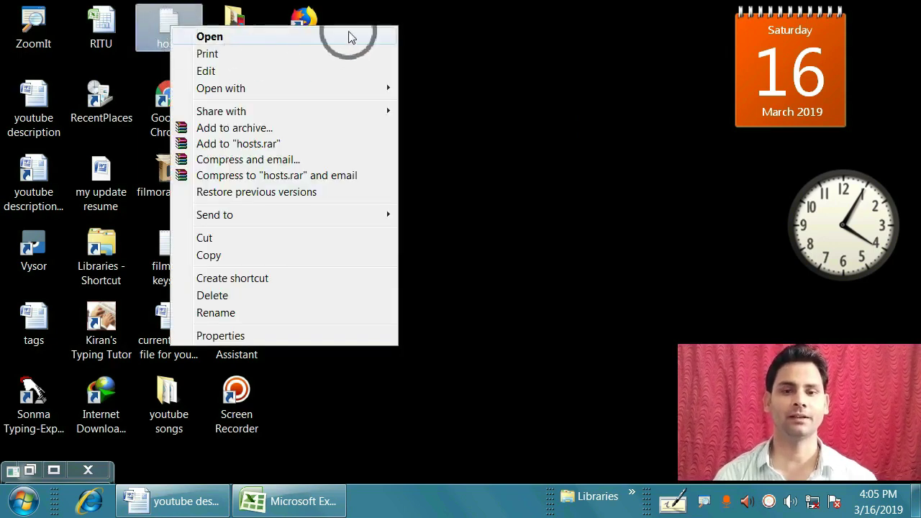
click(356, 137)
Step: Paste the copied RITU workbook onto the free desktop area, once as a full copy and once as a shortcut
right_click(356, 137)
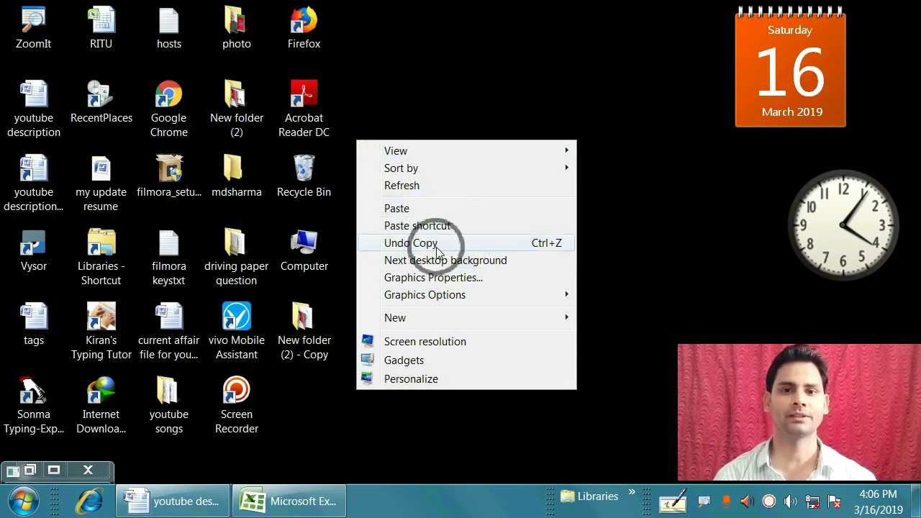
click(407, 211)
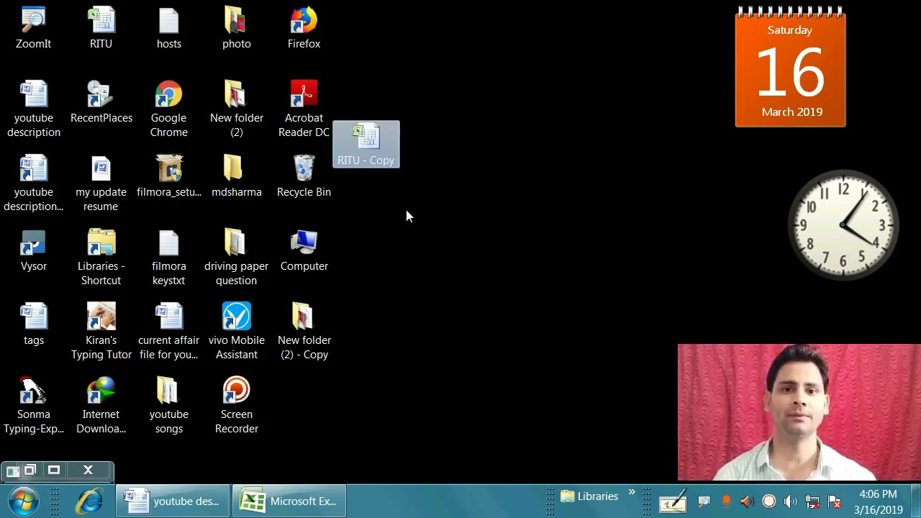
right_click(354, 246)
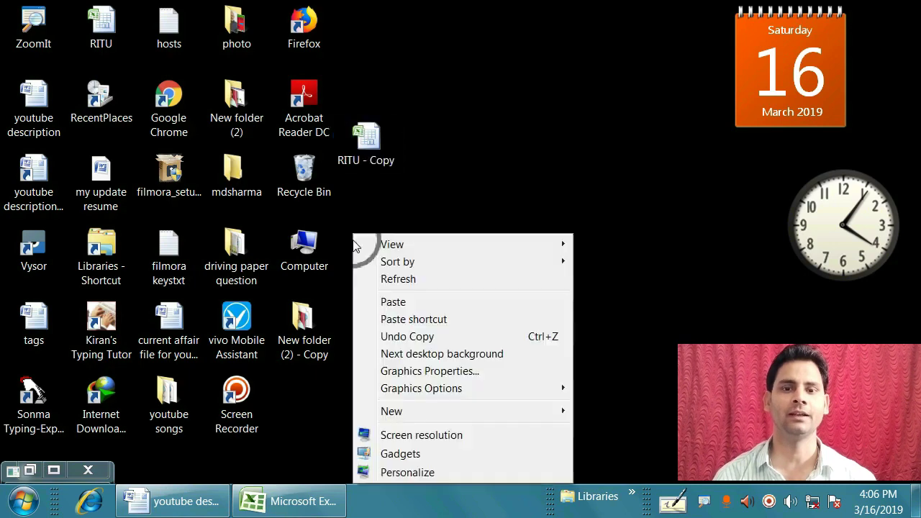
click(426, 324)
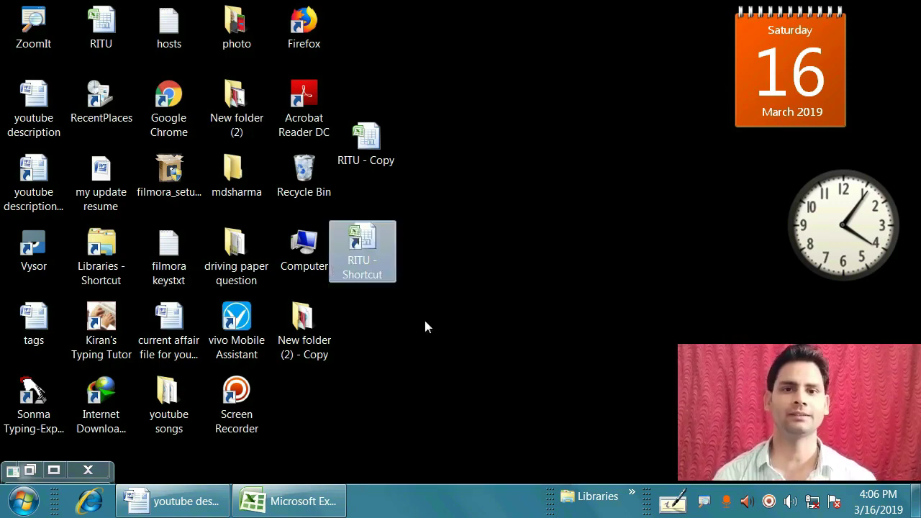
double_click(349, 245)
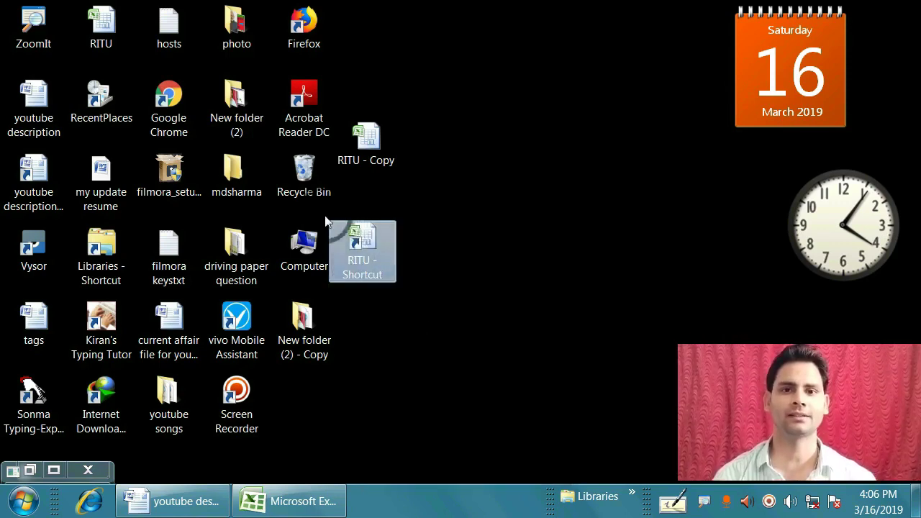
click(360, 321)
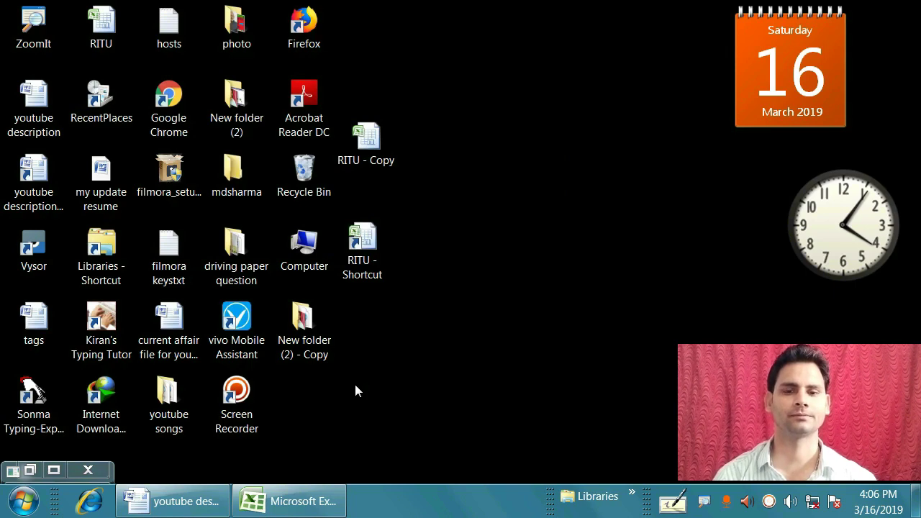
Step: Undo the copy of New folder (2) and accept permanently deleting its 4 items
right_click(353, 320)
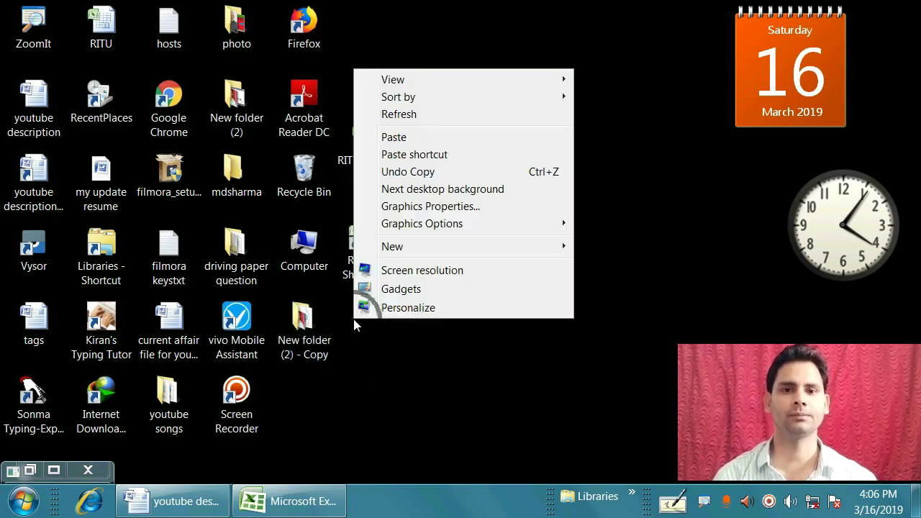
click(407, 173)
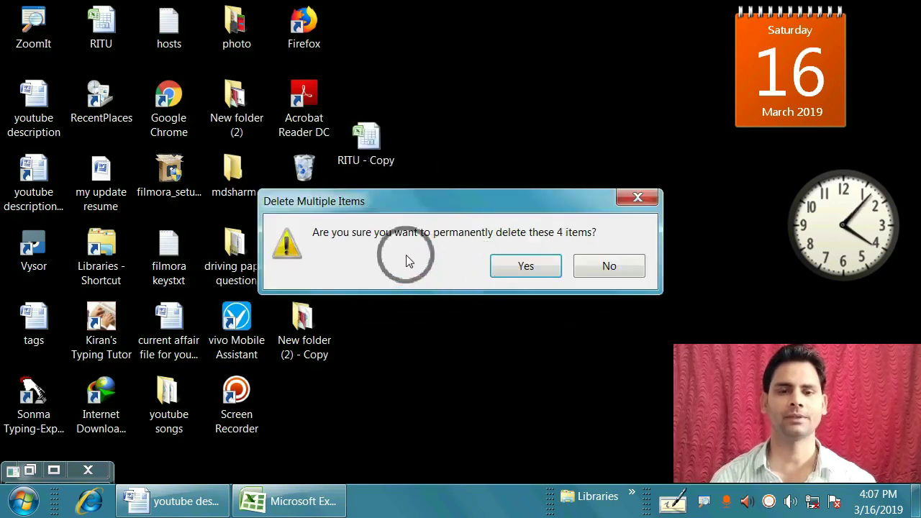
click(526, 267)
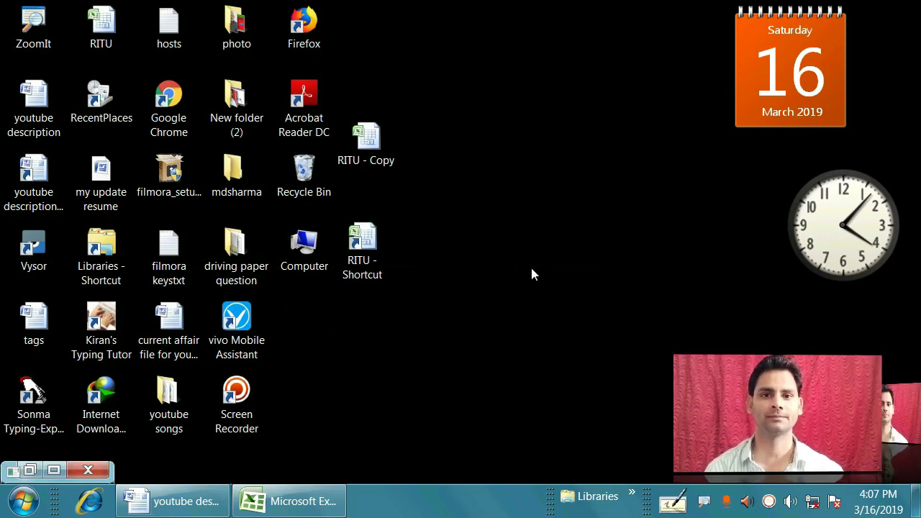
drag(276, 304, 391, 362)
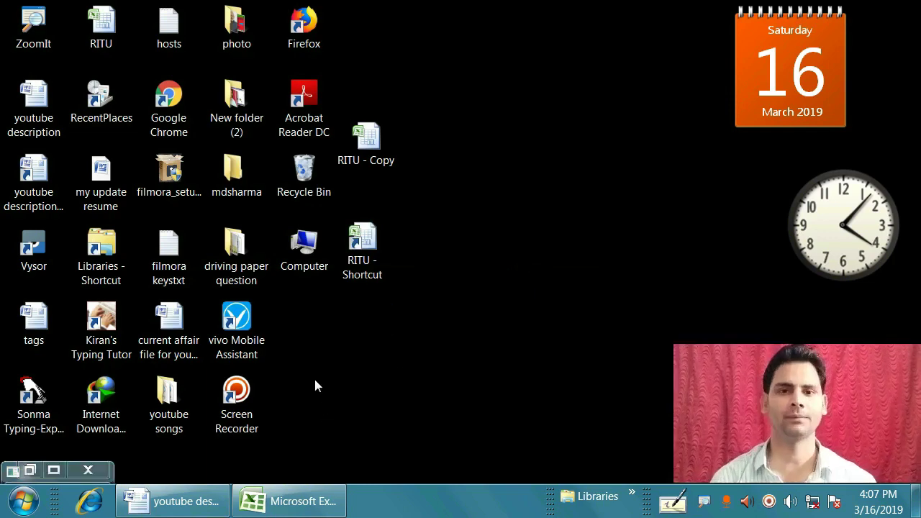
Step: Create a new folder in the free spot below the Computer icon on the desktop
right_click(288, 300)
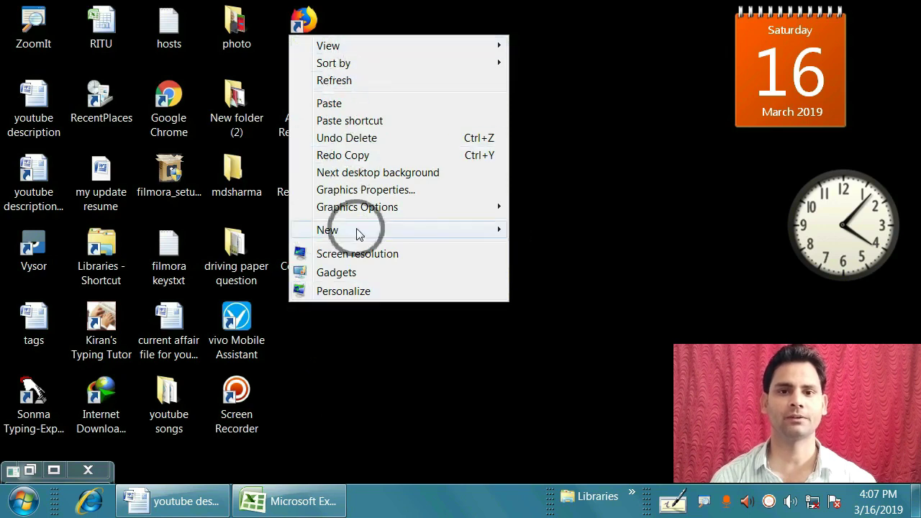
mouse_move(331, 229)
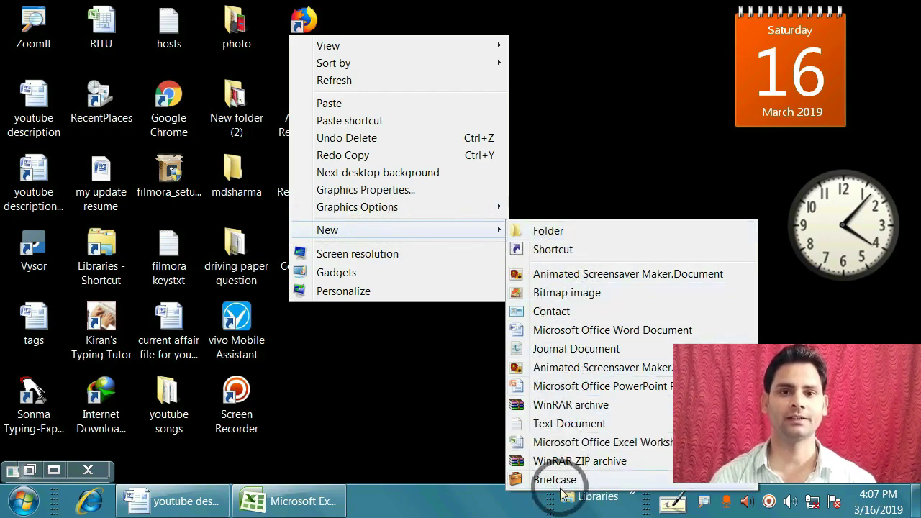
click(555, 232)
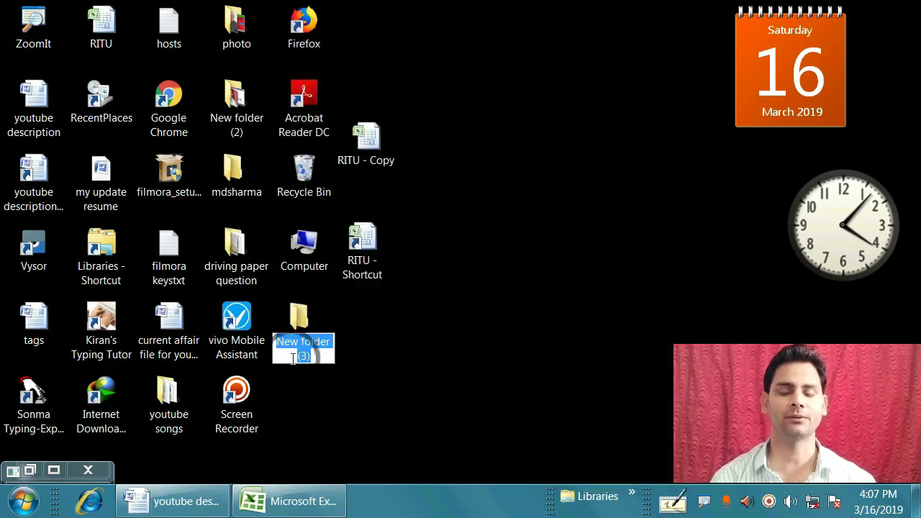
Step: Accept the default name for the new folder and check that Rename is available among its commands without applying it
drag(273, 283, 380, 389)
click(293, 327)
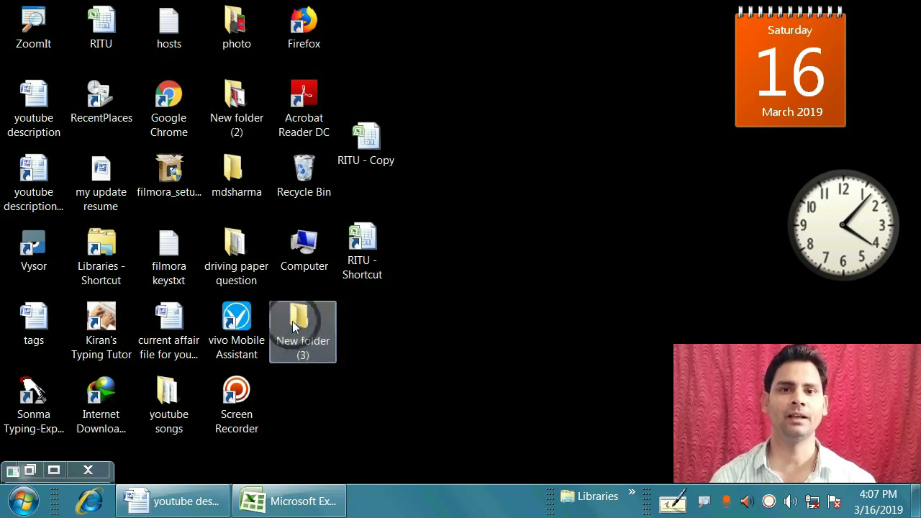
right_click(299, 327)
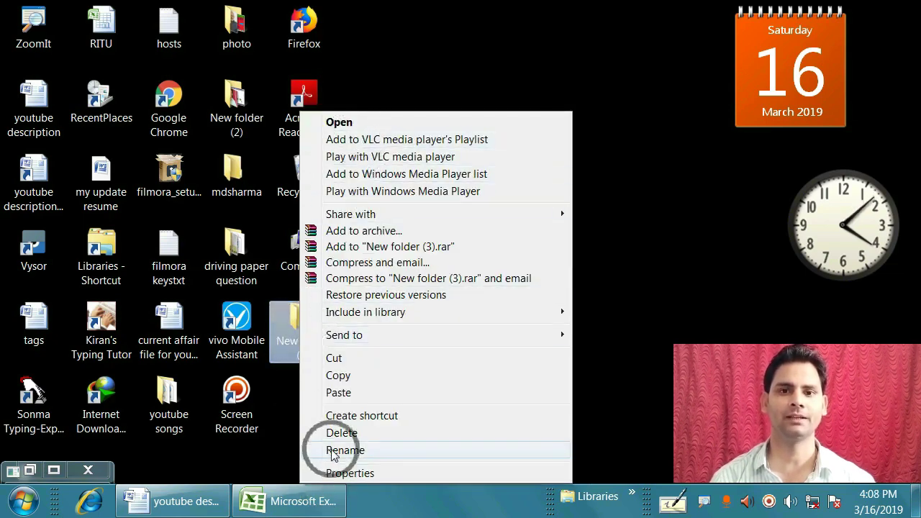
click(629, 350)
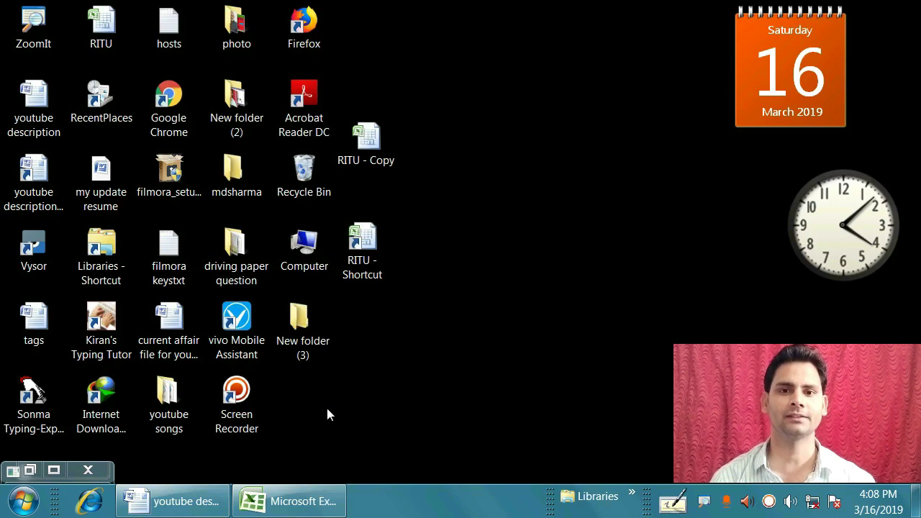
click(320, 333)
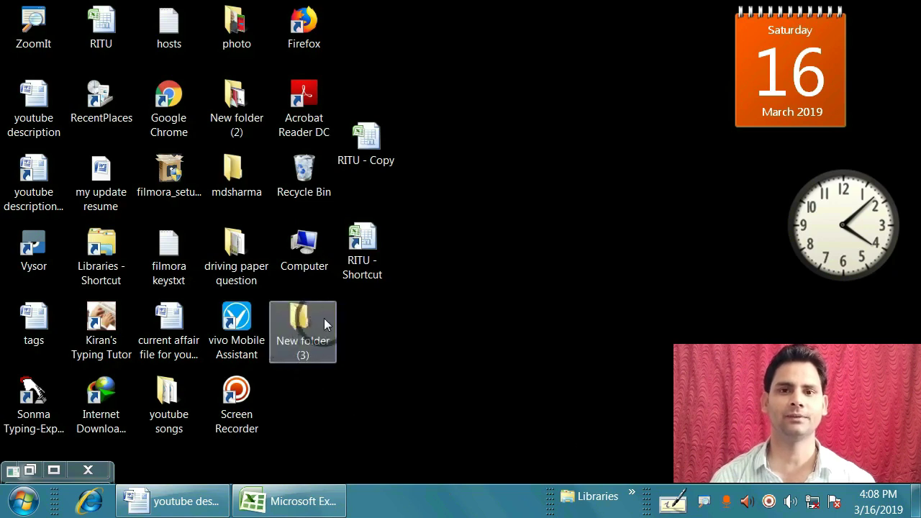
click(388, 349)
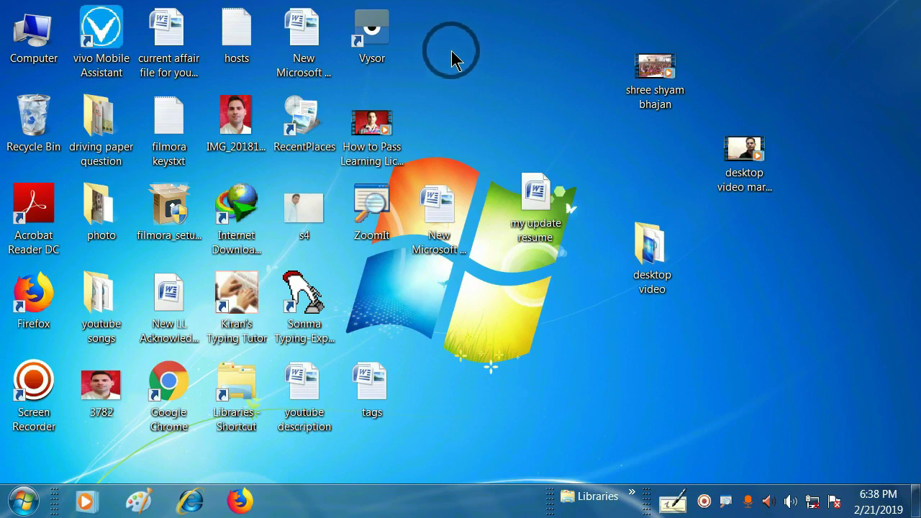
Step: Open the Screen resolution settings from the desktop
right_click(451, 49)
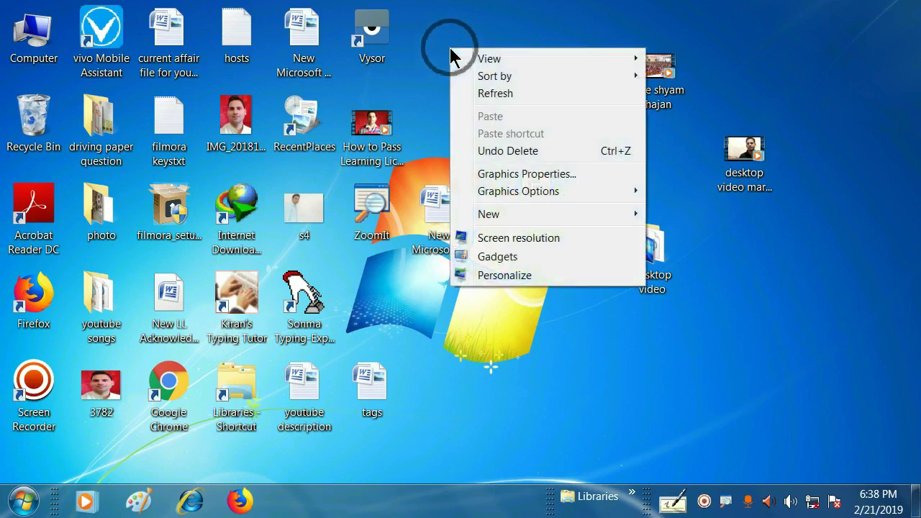
click(526, 240)
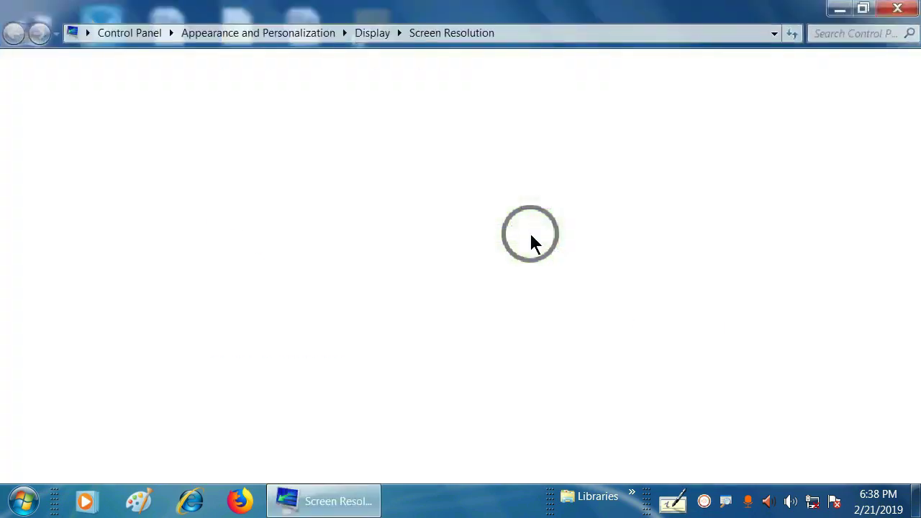
mouse_move(372, 56)
mouse_down()
mouse_move(385, 212)
mouse_move(550, 131)
mouse_move(500, 68)
mouse_move(391, 41)
mouse_move(337, 64)
mouse_up()
click(532, 231)
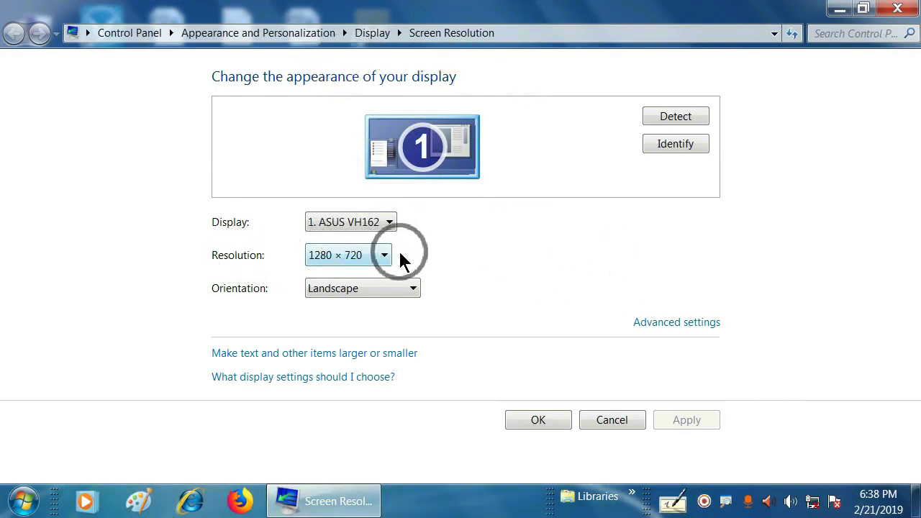
Step: Try the 800 × 600 screen resolution, then revert to the previous display settings
click(380, 257)
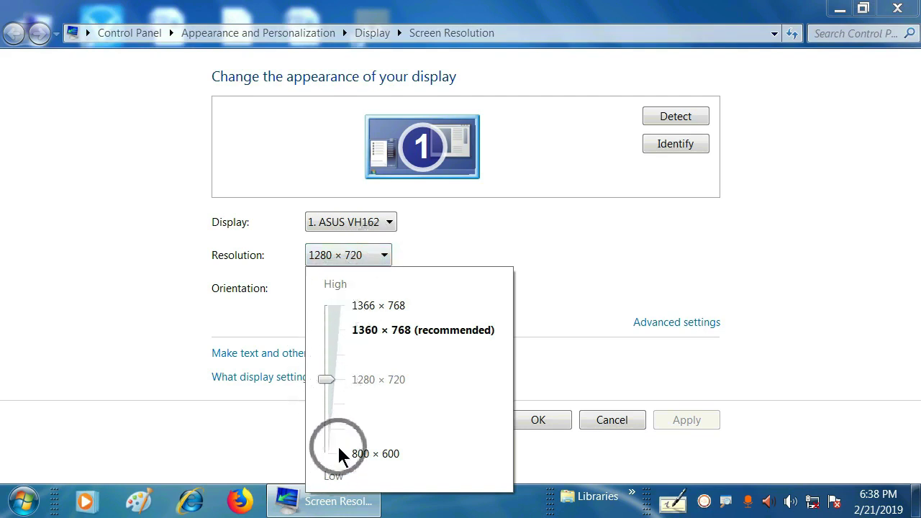
drag(331, 386, 329, 456)
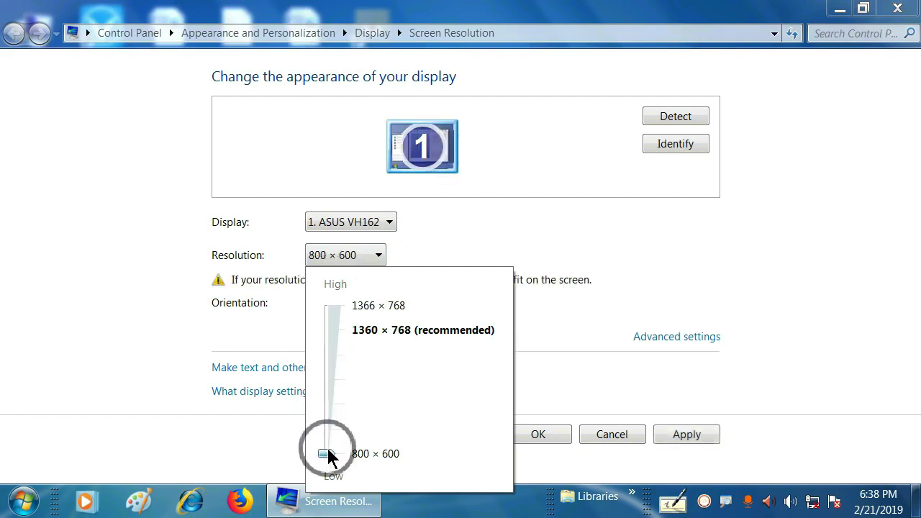
click(622, 393)
click(685, 436)
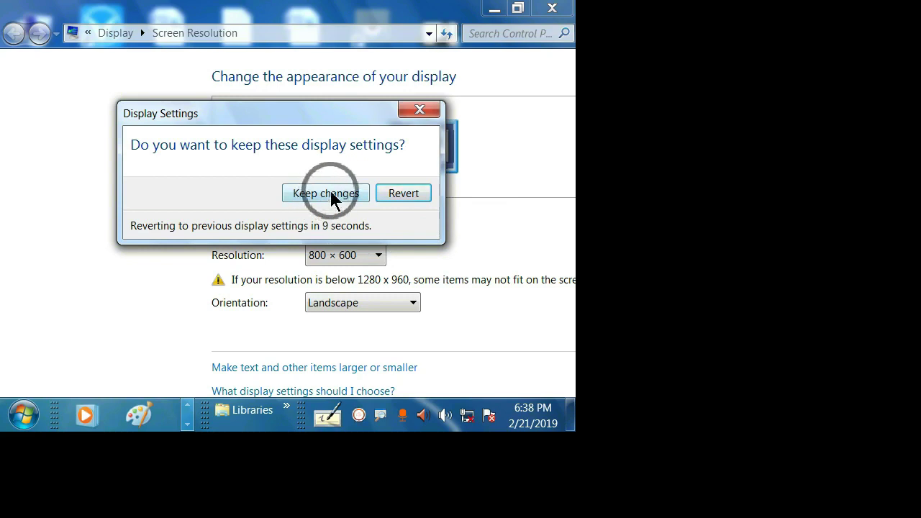
click(411, 194)
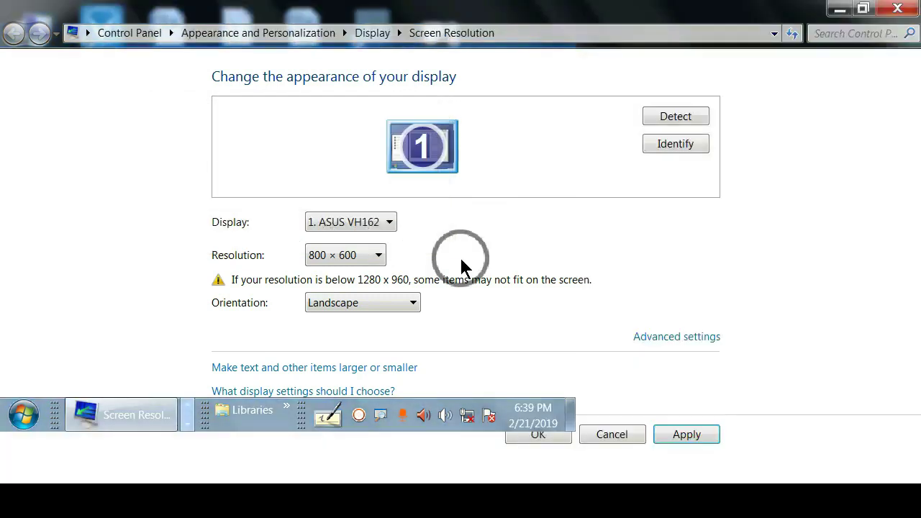
Step: Select the 1366 × 768 resolution, apply it, and revert instead of keeping the new display settings
click(376, 257)
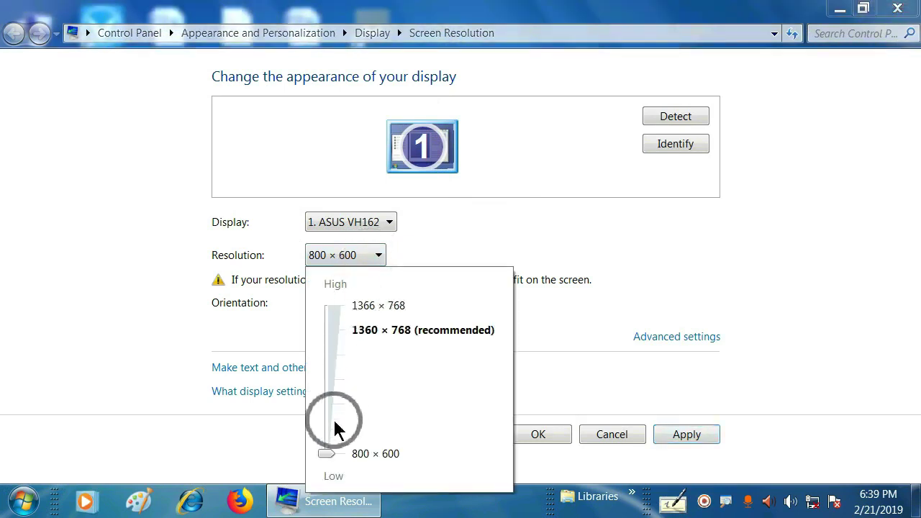
drag(329, 459, 349, 299)
click(543, 308)
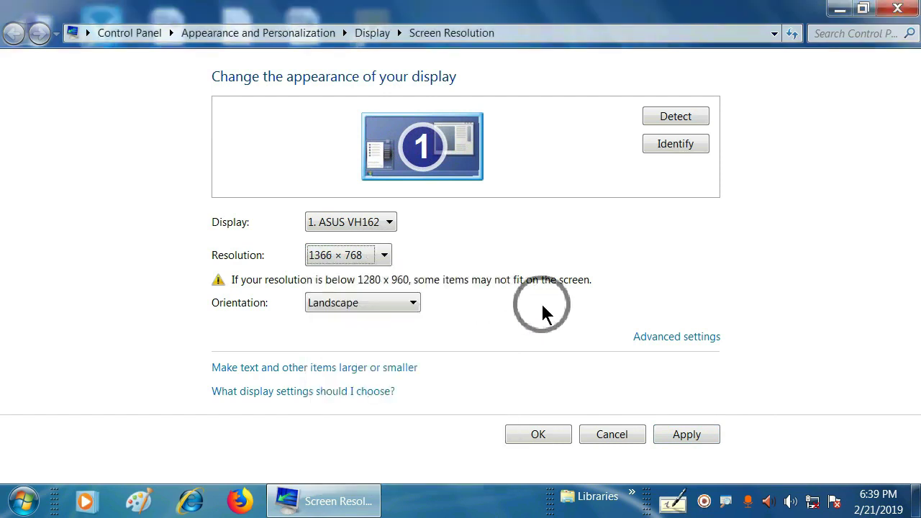
click(677, 435)
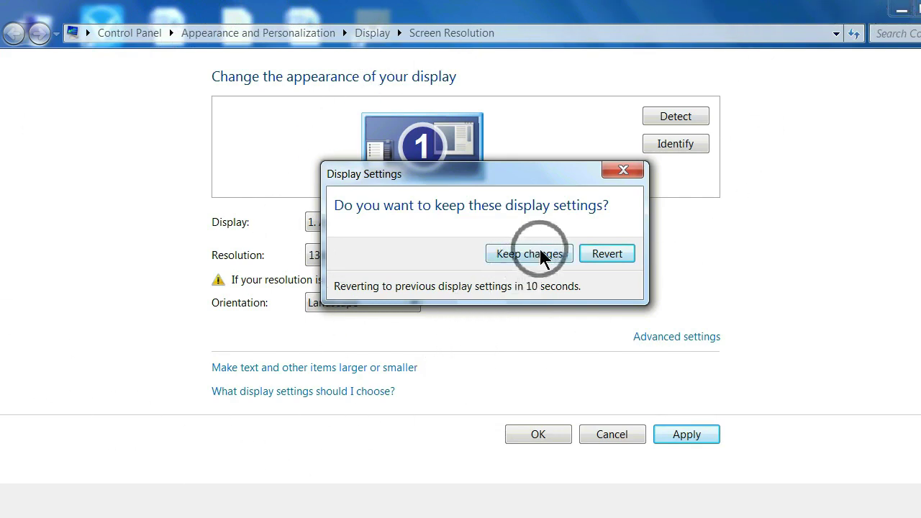
click(607, 253)
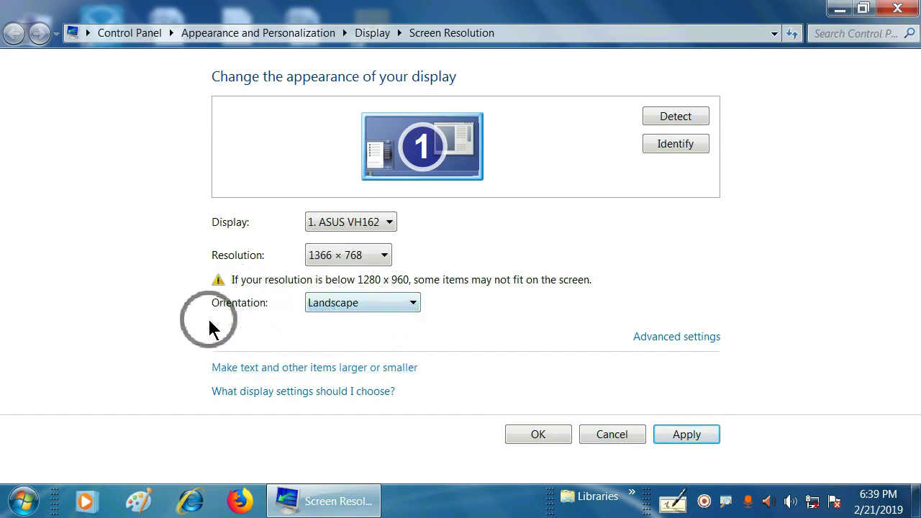
Step: Try the Portrait orientation on the display
click(377, 301)
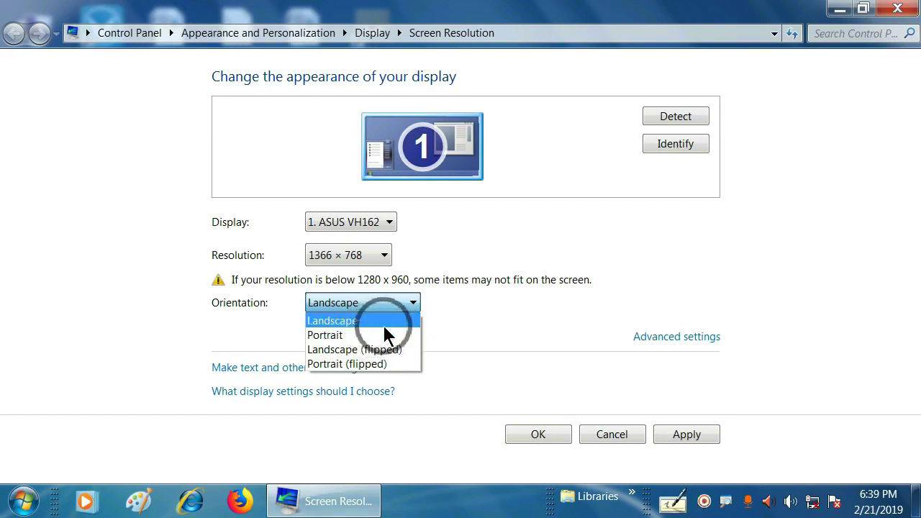
click(339, 335)
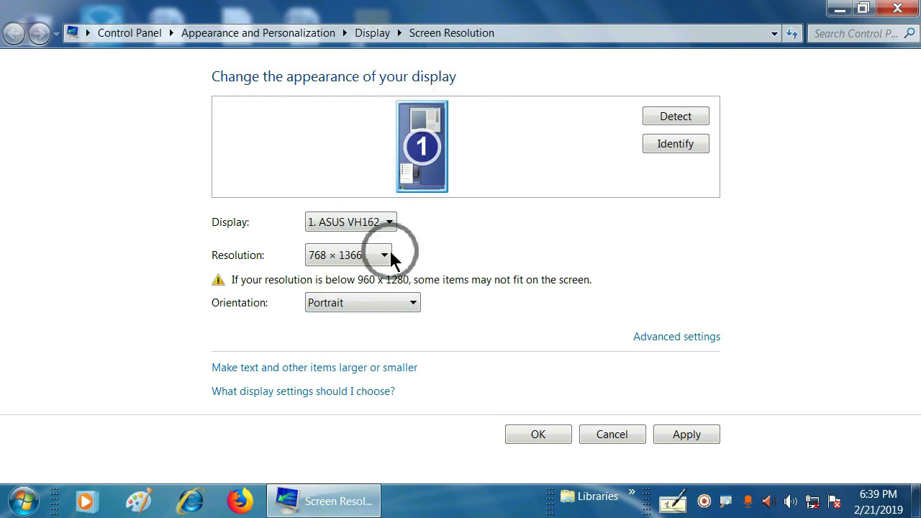
click(686, 435)
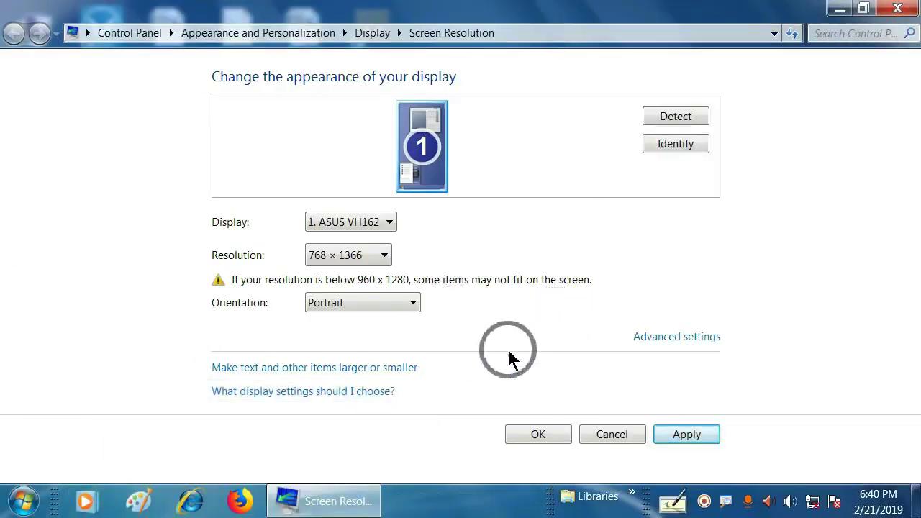
Step: Apply the Landscape orientation at 1366 × 768, keep the changes, and close the screen resolution settings
click(415, 305)
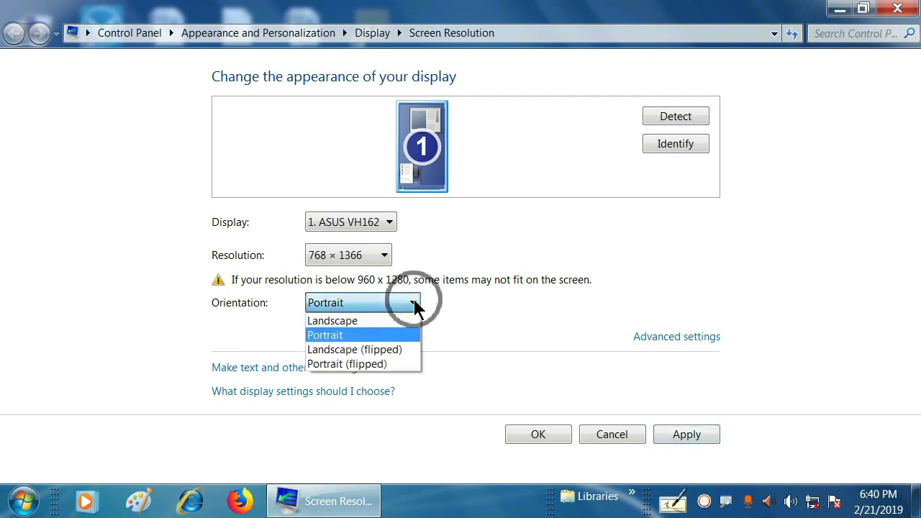
click(353, 324)
click(691, 436)
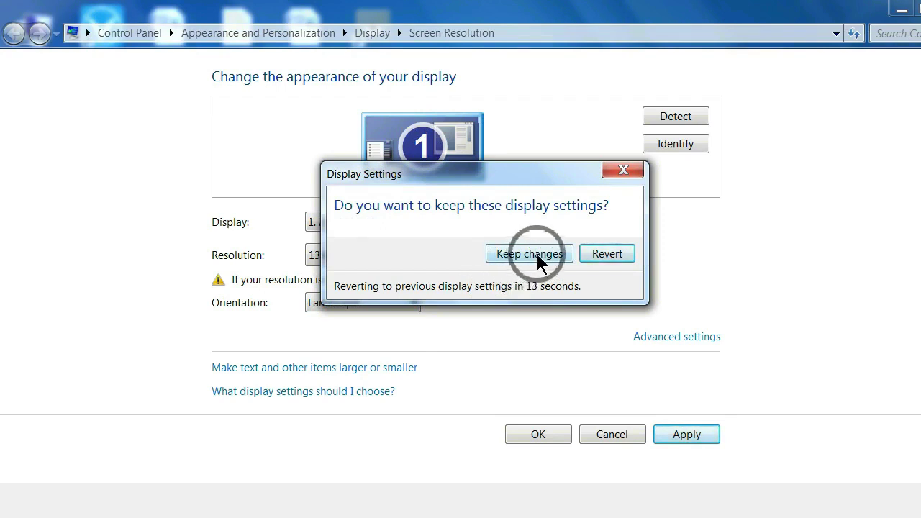
click(537, 254)
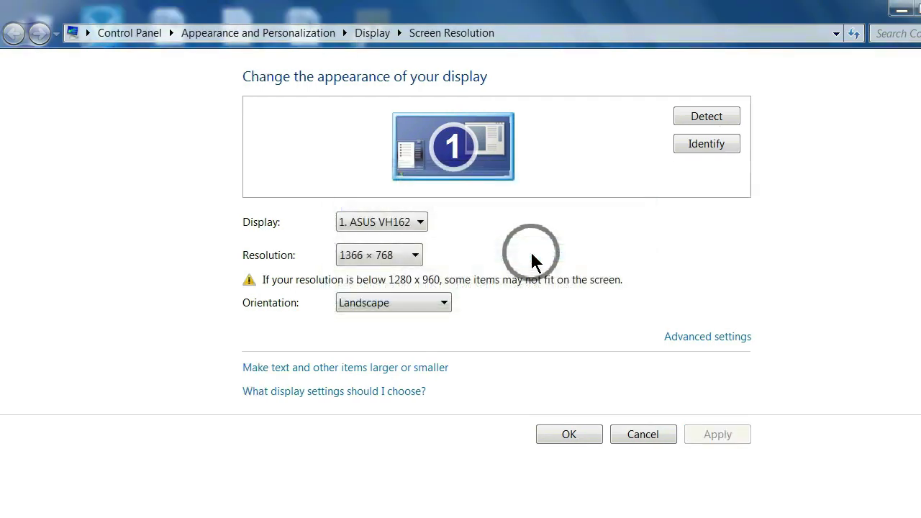
click(560, 426)
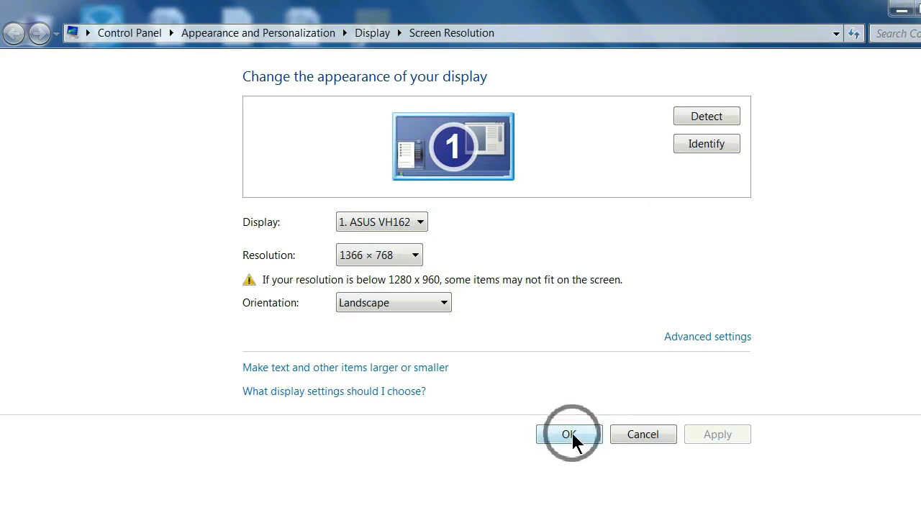
click(570, 435)
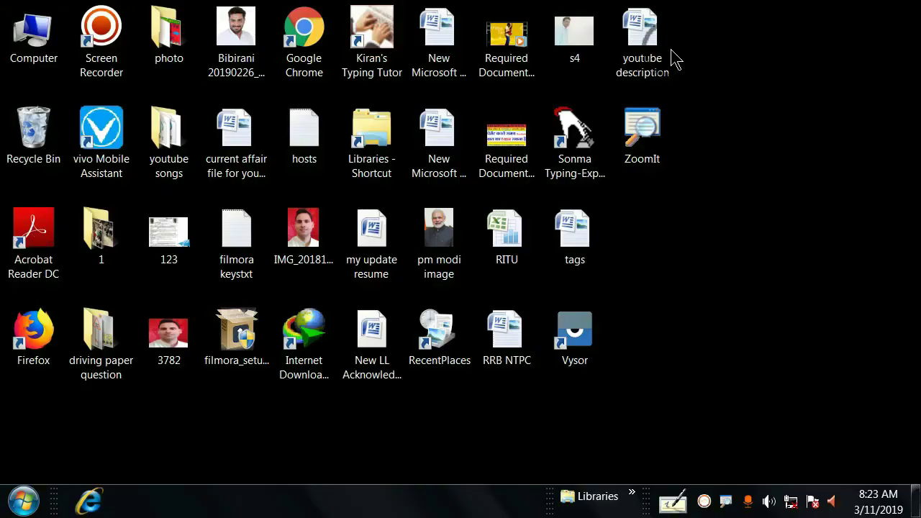
Step: Open the desktop gadget gallery and place the Calendar gadget on the free desktop area beside it
right_click(700, 208)
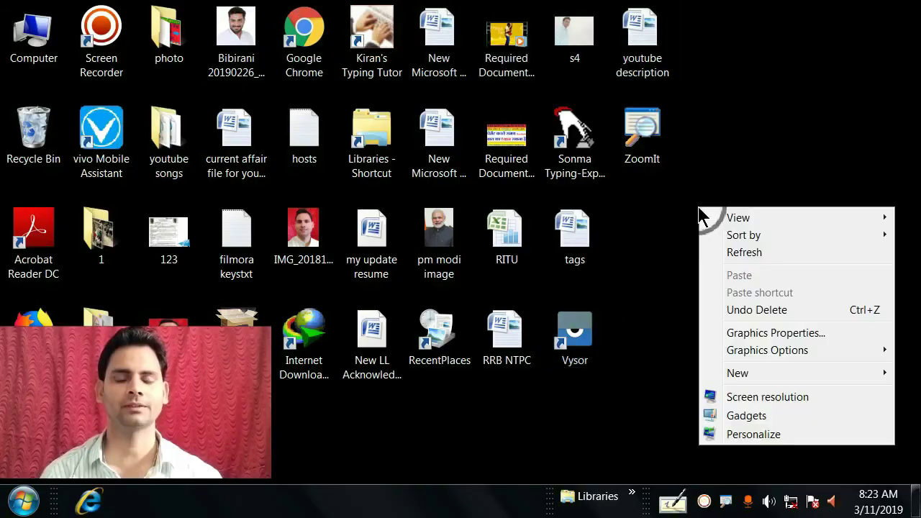
mouse_move(729, 214)
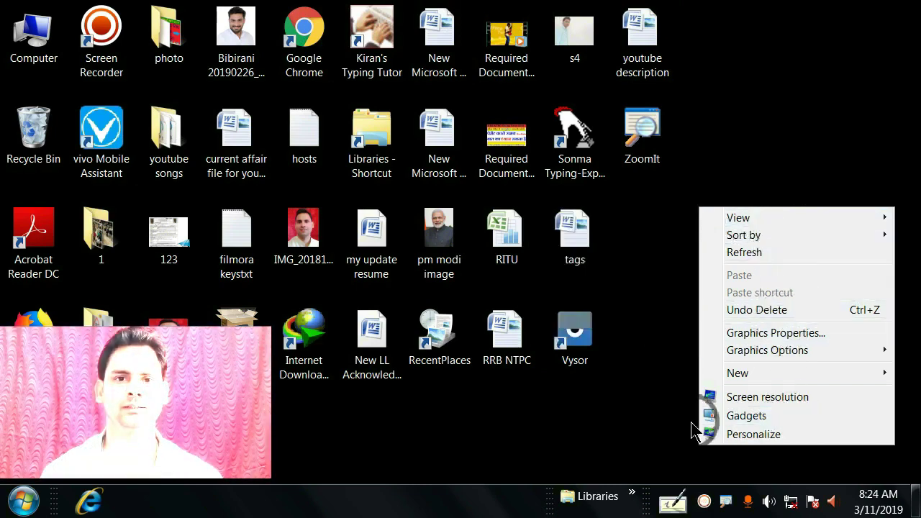
click(749, 418)
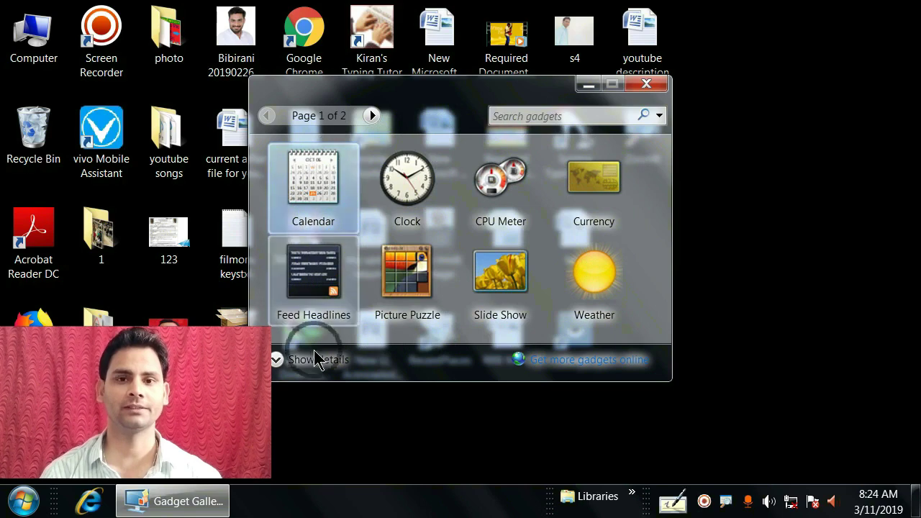
drag(306, 180, 779, 136)
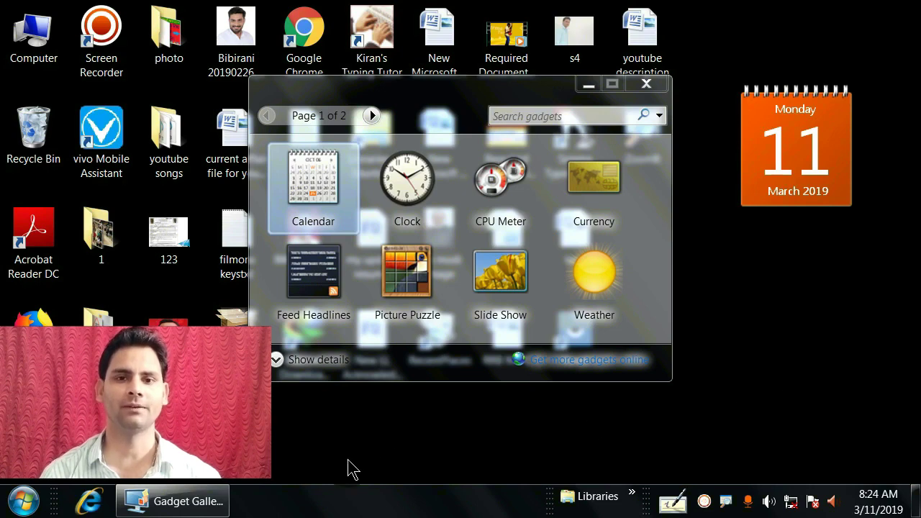
Step: Switch the Calendar gadget to its larger size and move it slightly higher on the desktop
mouse_move(755, 190)
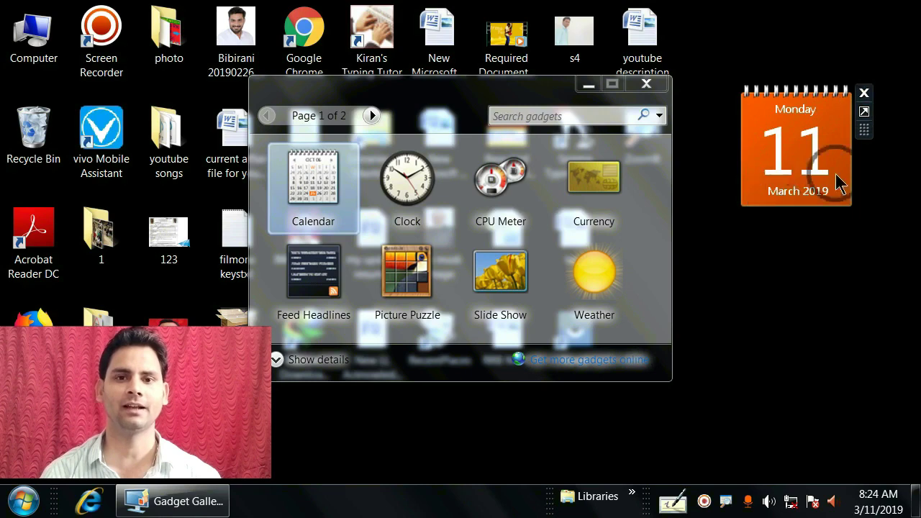
click(864, 113)
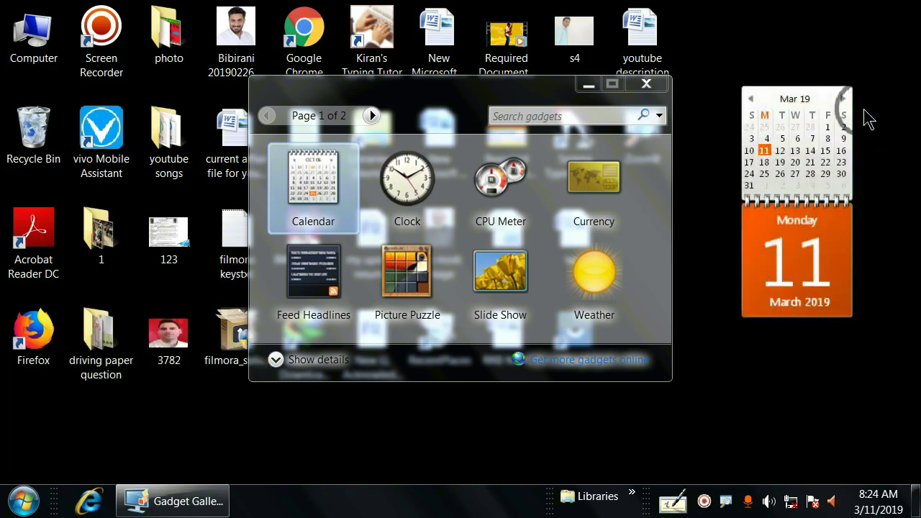
mouse_move(867, 133)
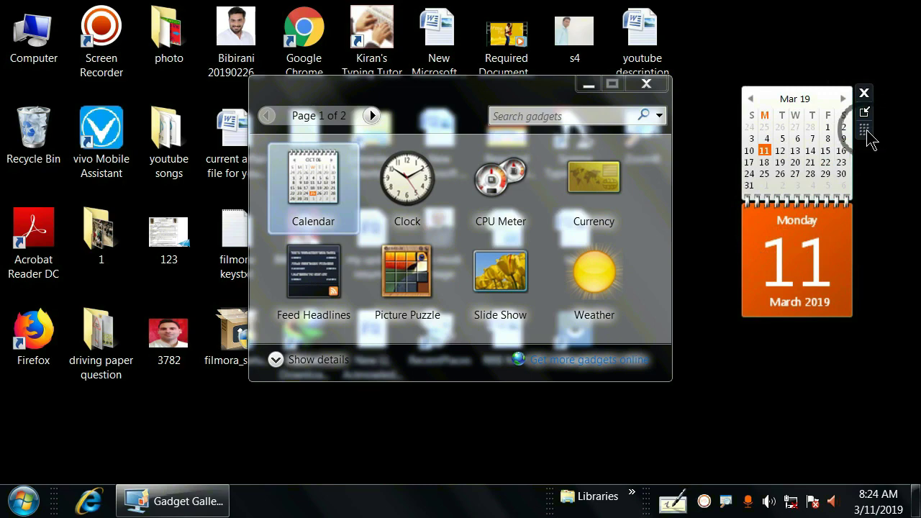
drag(871, 140, 729, 56)
Step: Browse back and forth through the months in the Calendar gadget, finishing on April 2019
click(729, 54)
click(817, 55)
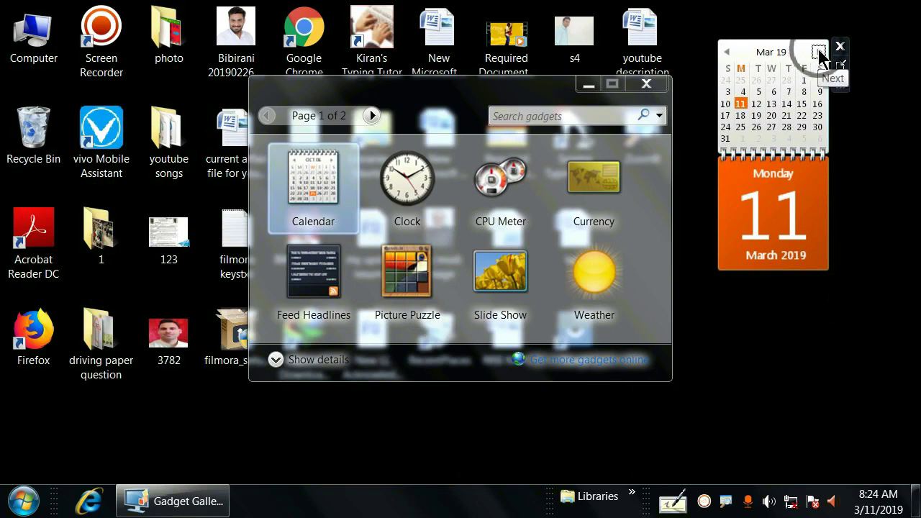
click(817, 55)
click(729, 55)
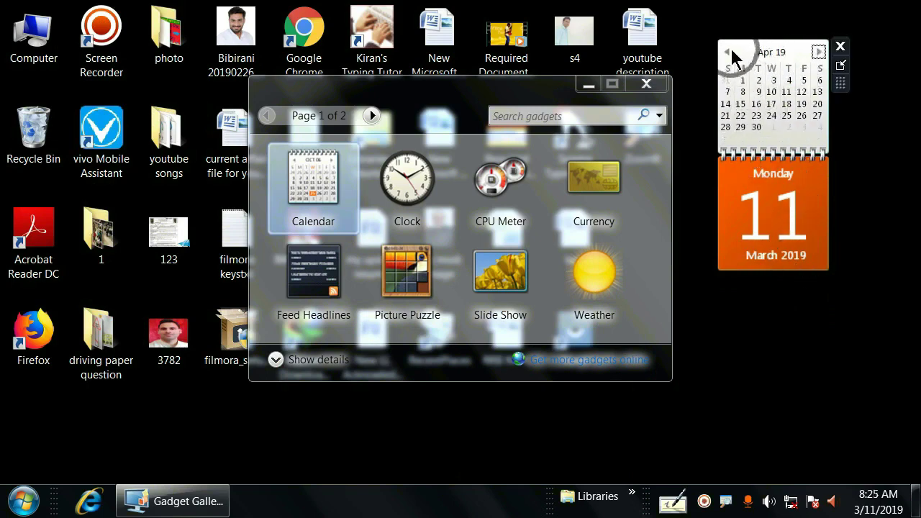
click(818, 52)
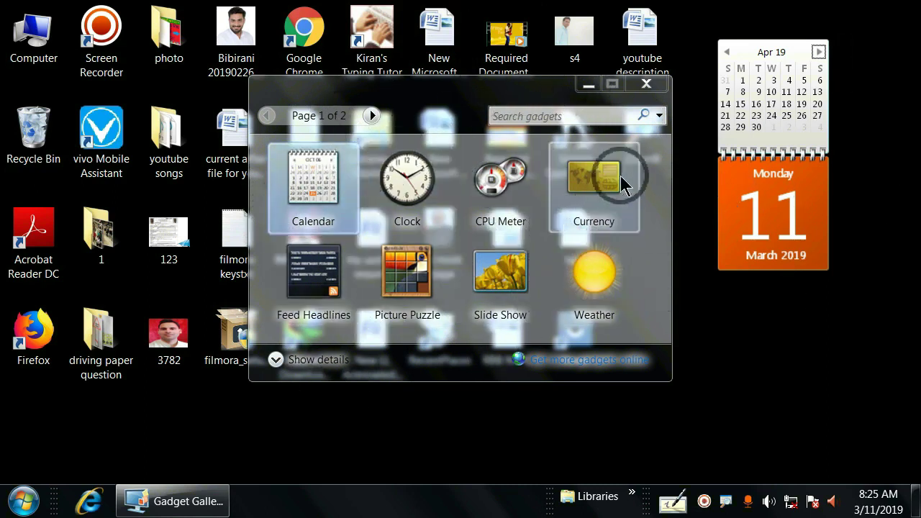
Step: Add the Clock gadget to the desktop below the Calendar gadget
drag(407, 180, 778, 367)
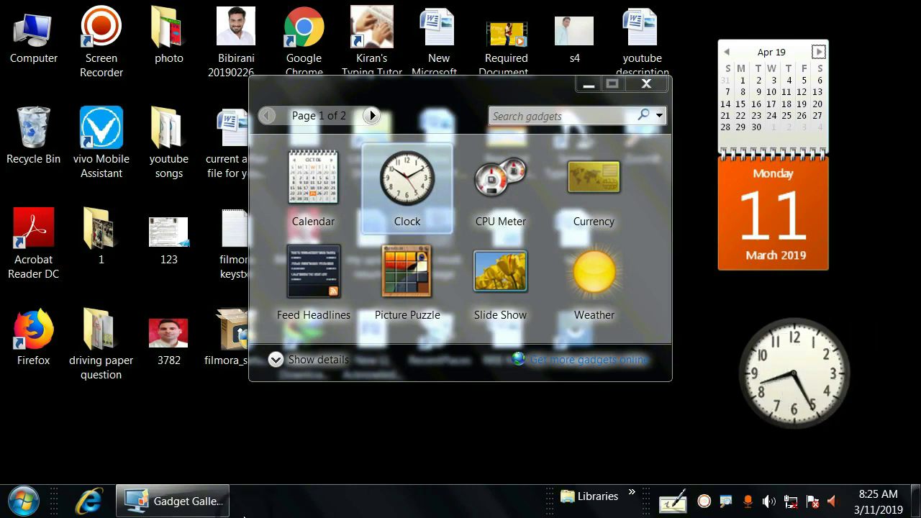
Step: Move the Clock gadget slightly to the left so it sits below the Calendar gadget
mouse_move(806, 371)
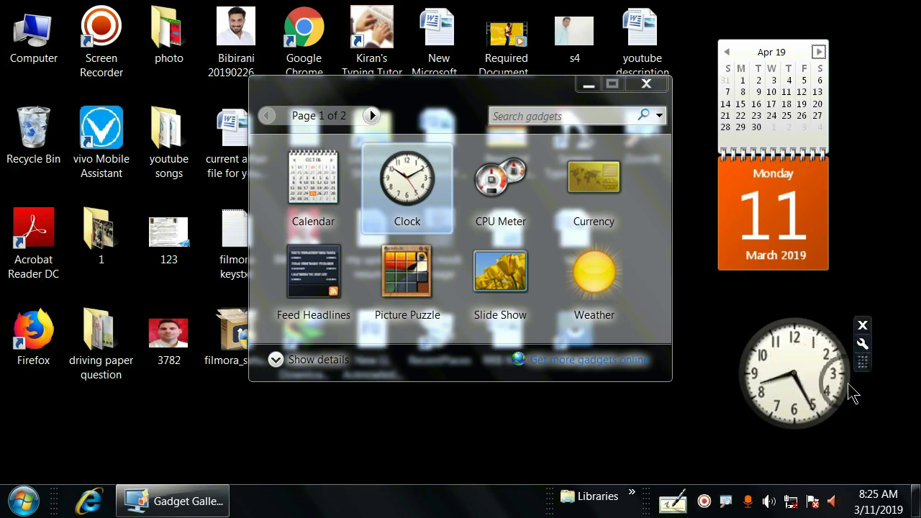
mouse_move(865, 339)
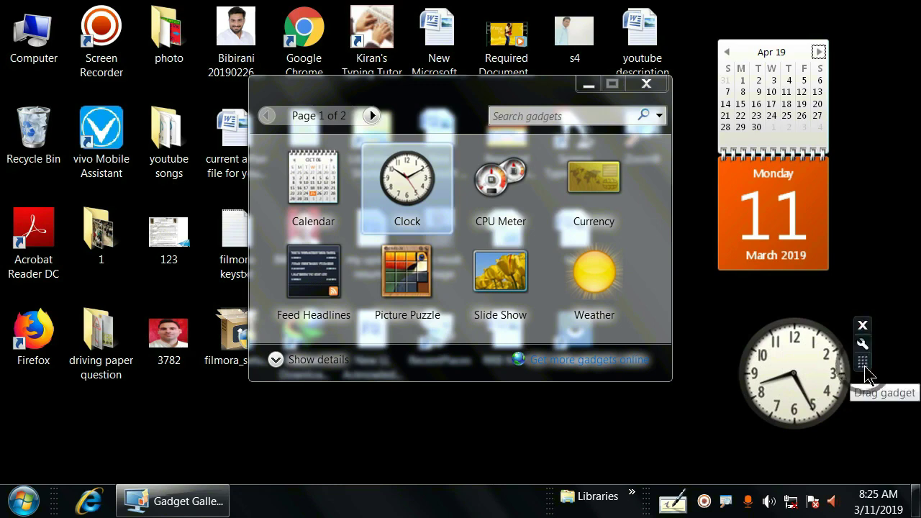
drag(865, 374, 840, 375)
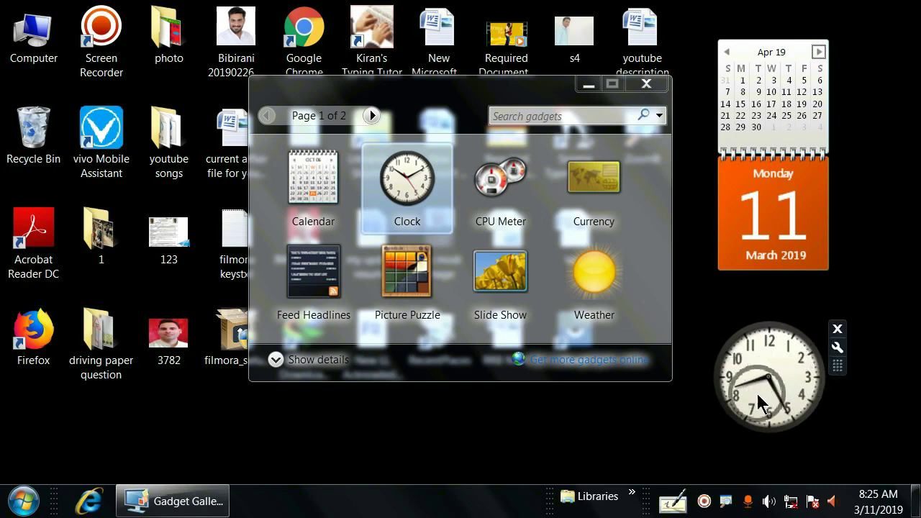
Step: Give the Clock gadget a personal name, keep the current computer time, show the second hand, and apply the options
click(837, 349)
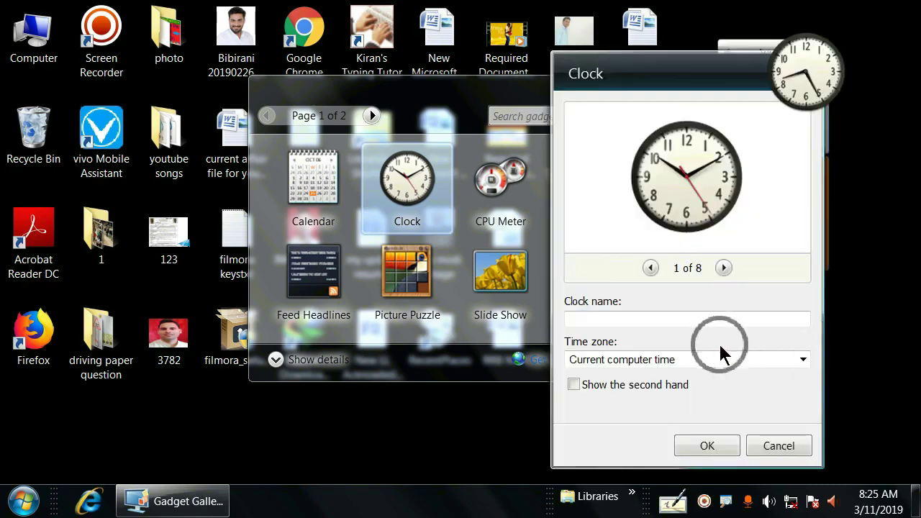
click(581, 321)
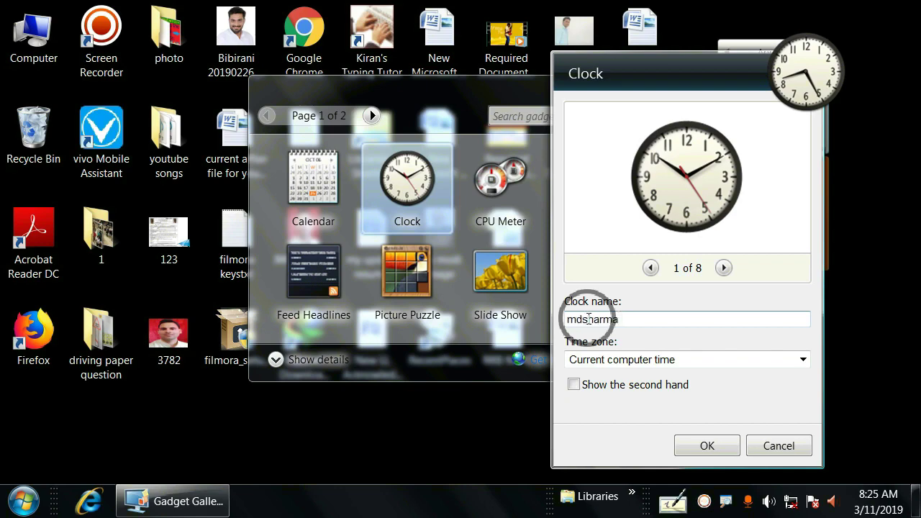
click(592, 360)
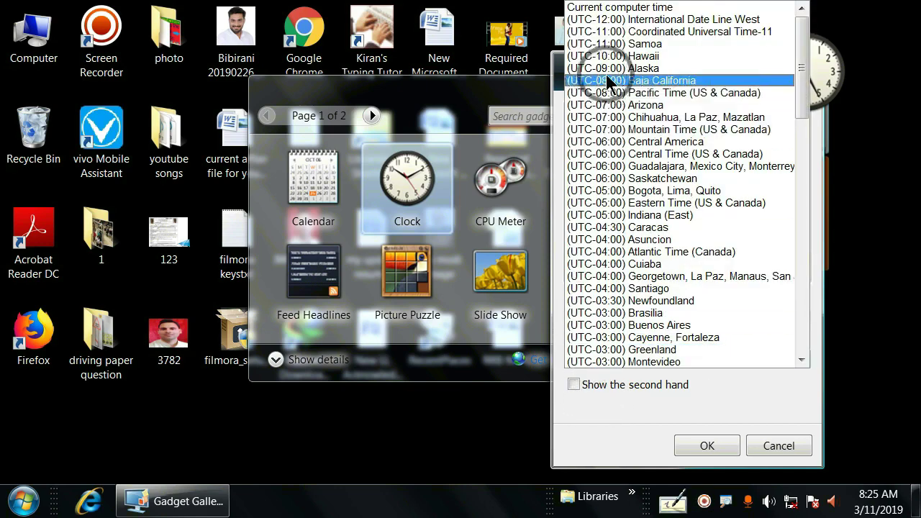
click(584, 371)
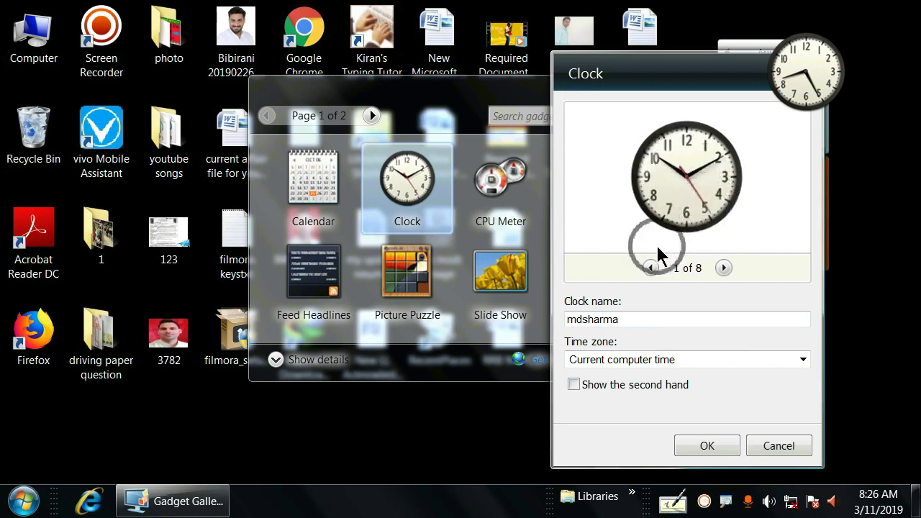
click(573, 383)
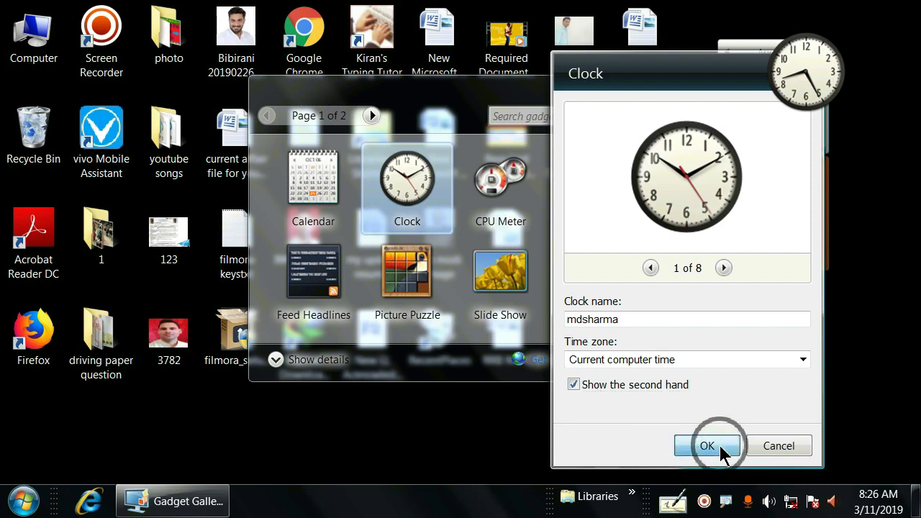
click(707, 446)
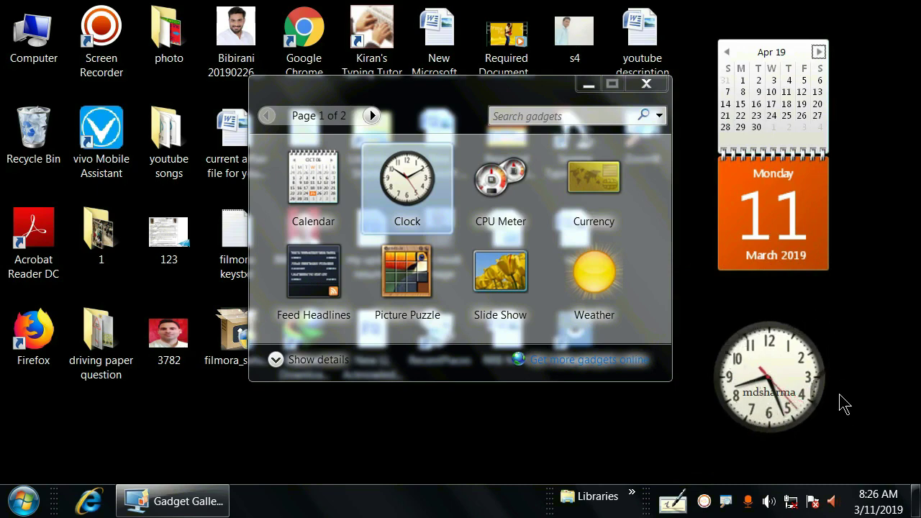
Step: Add the CPU Meter, Currency and Slide Show gadgets to the desktop
double_click(504, 188)
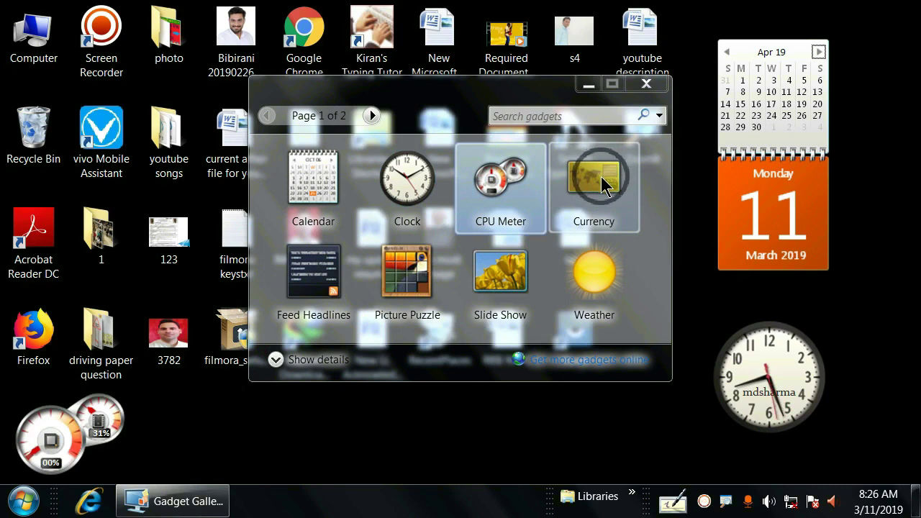
double_click(500, 273)
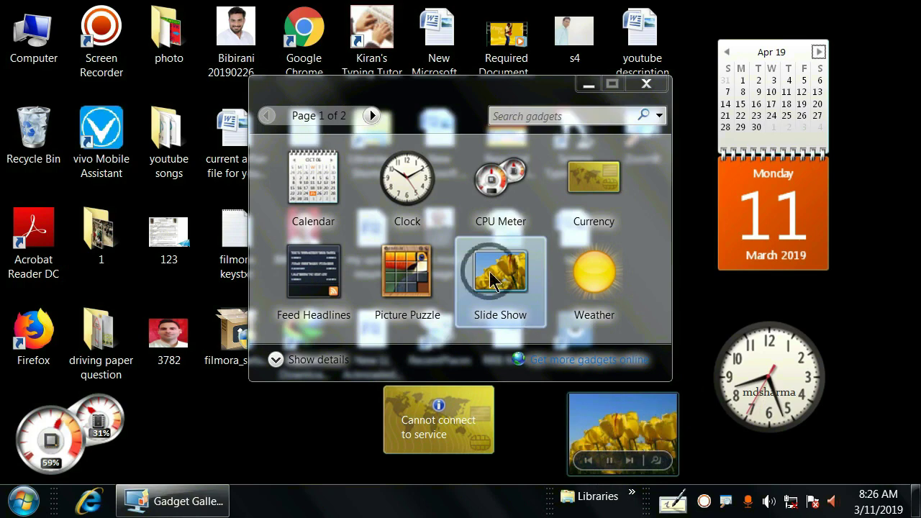
mouse_move(447, 413)
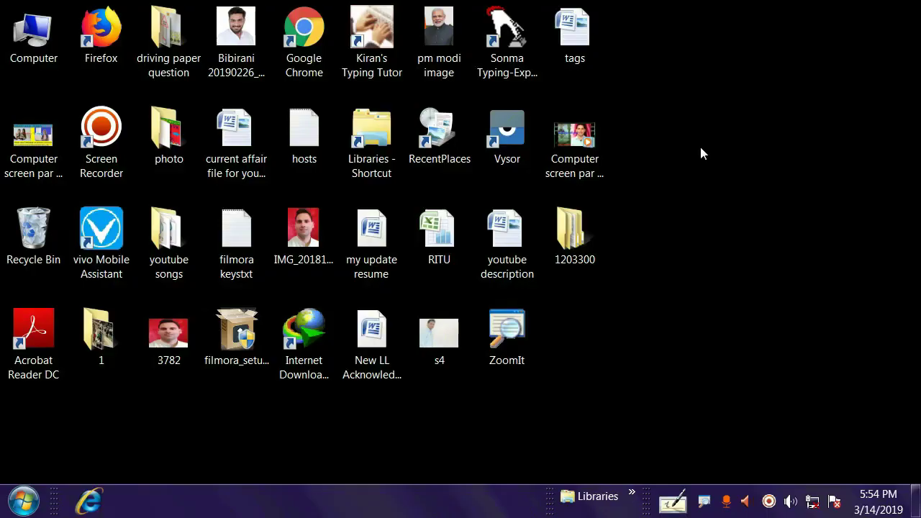
Step: Open the desktop's personalization settings and apply the Characters Aero theme
right_click(702, 152)
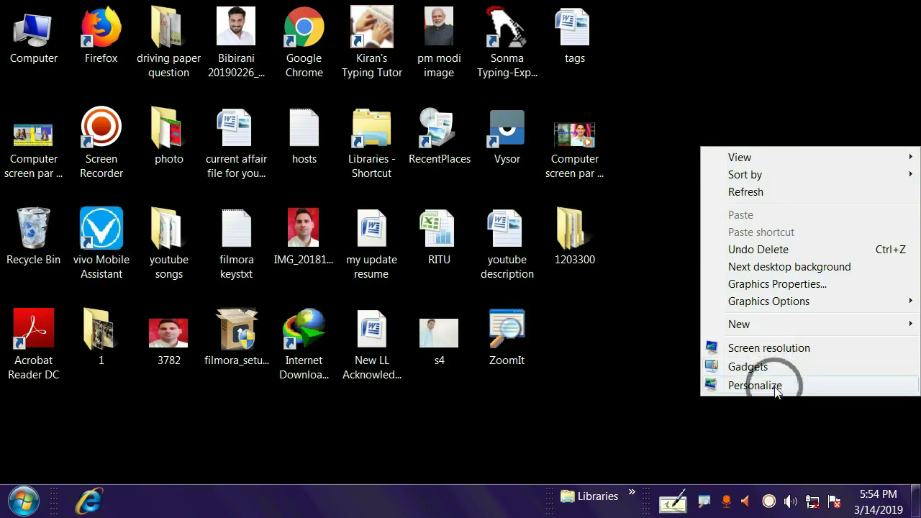
click(750, 387)
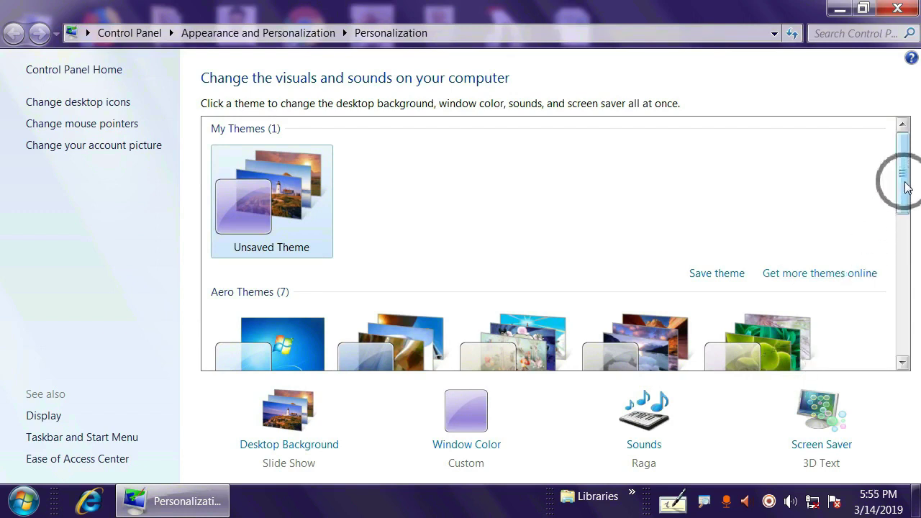
drag(905, 186, 906, 210)
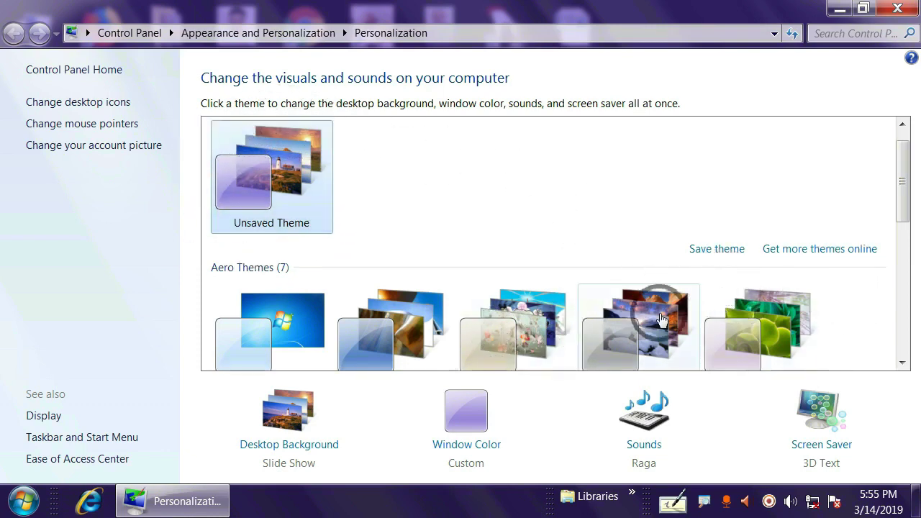
click(529, 316)
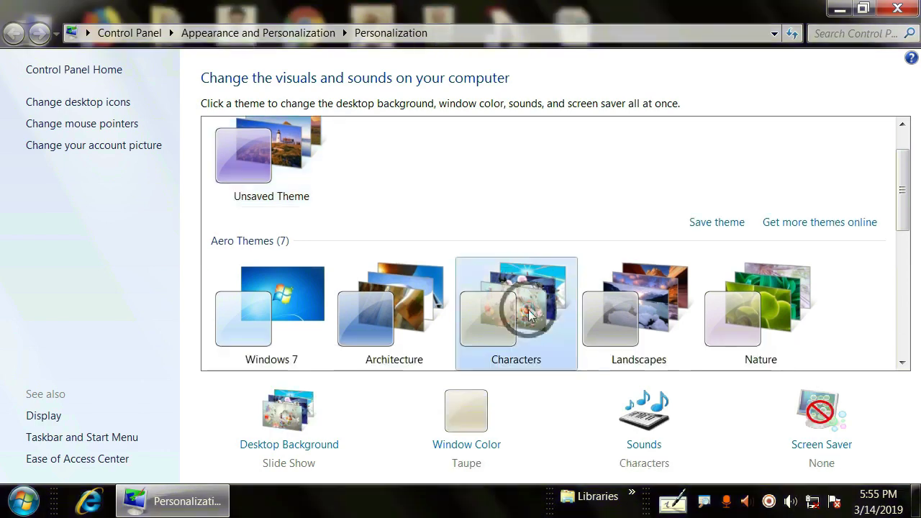
Step: Open the desktop background settings, select all the Windows background pictures, and clear the entire selection
click(301, 450)
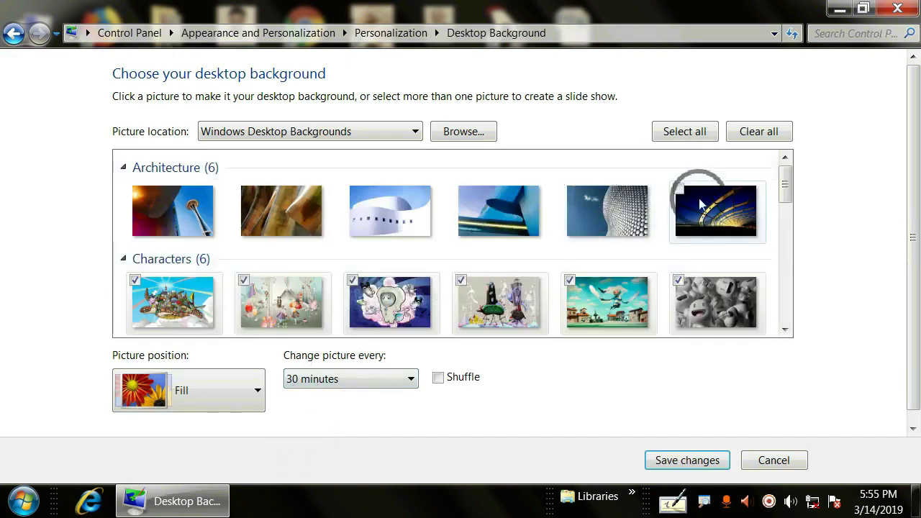
click(690, 134)
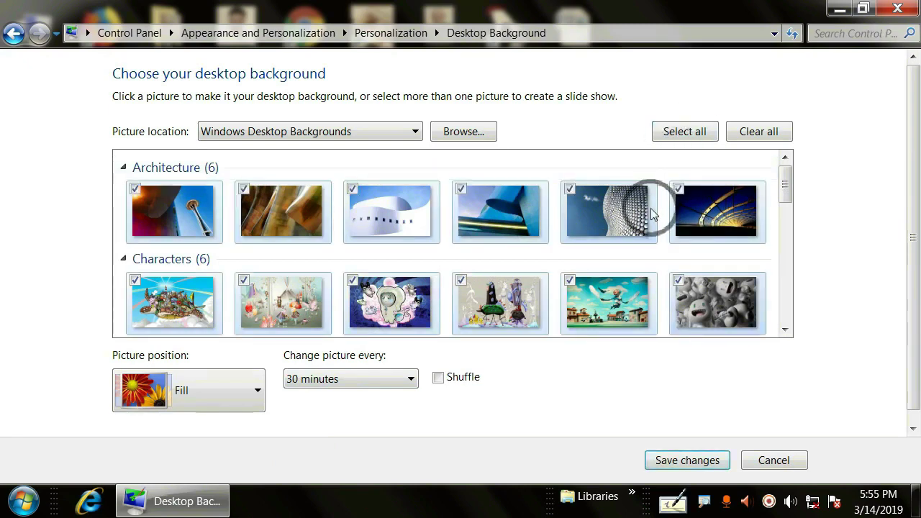
click(759, 131)
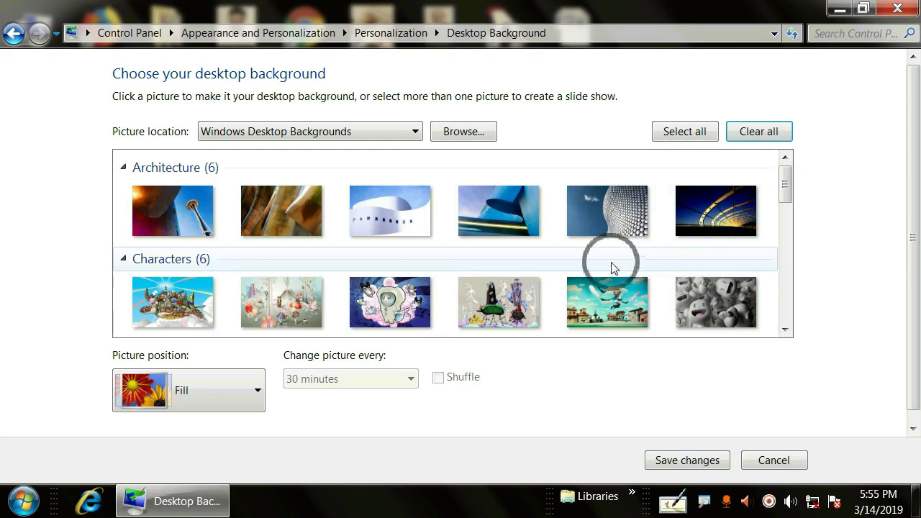
Step: Select the last four Architecture pictures and the third Characters picture for the background slide show
click(392, 204)
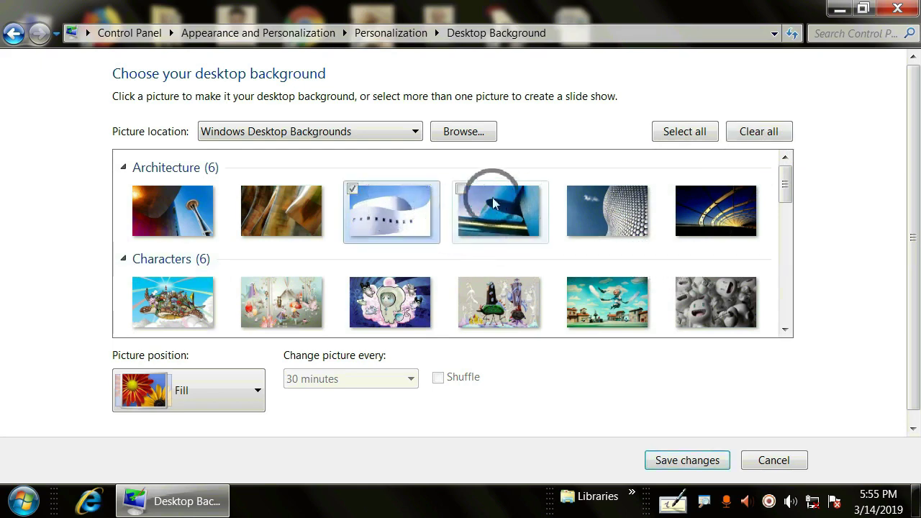
click(461, 189)
click(570, 190)
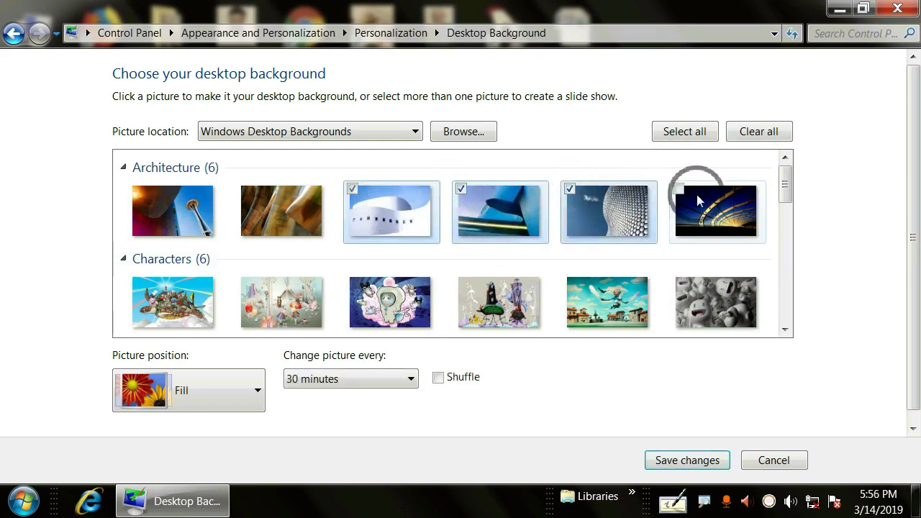
click(678, 189)
click(352, 280)
click(232, 392)
click(386, 429)
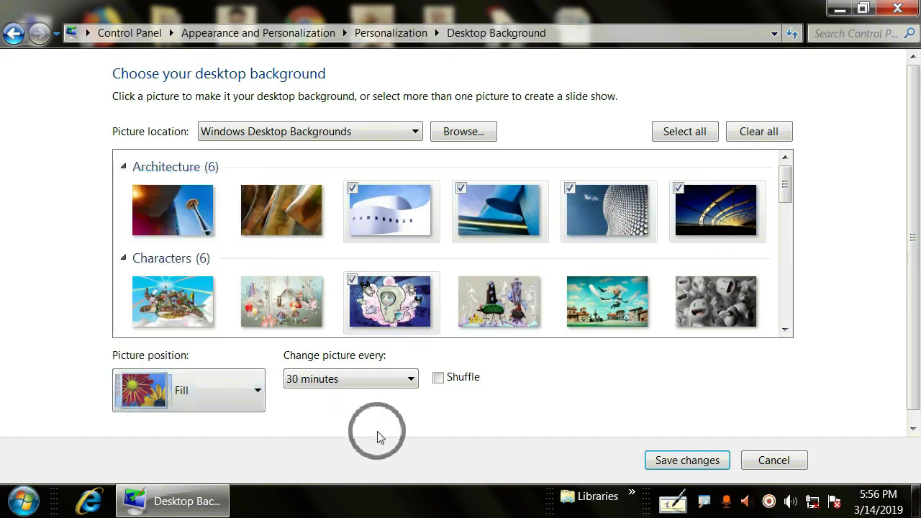
Step: Review the picture position choices, the picture change intervals and the Shuffle option for the background slide show
click(237, 394)
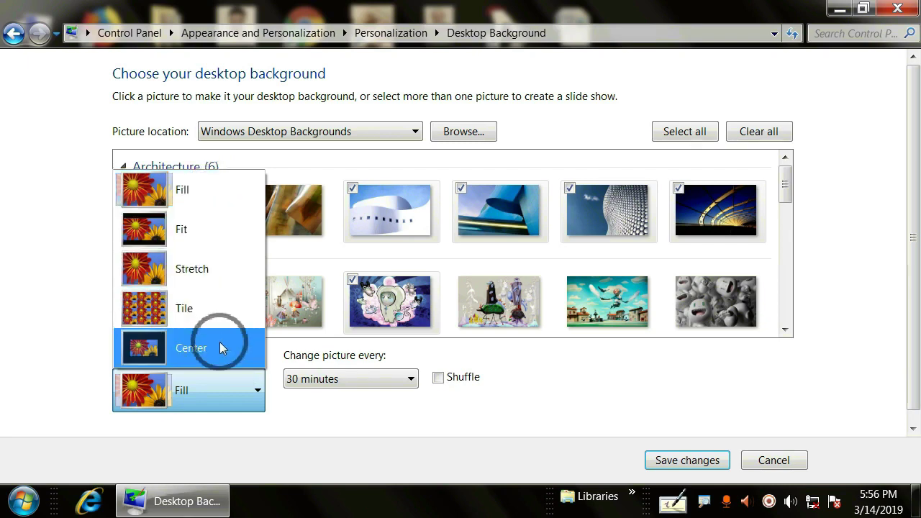
click(356, 424)
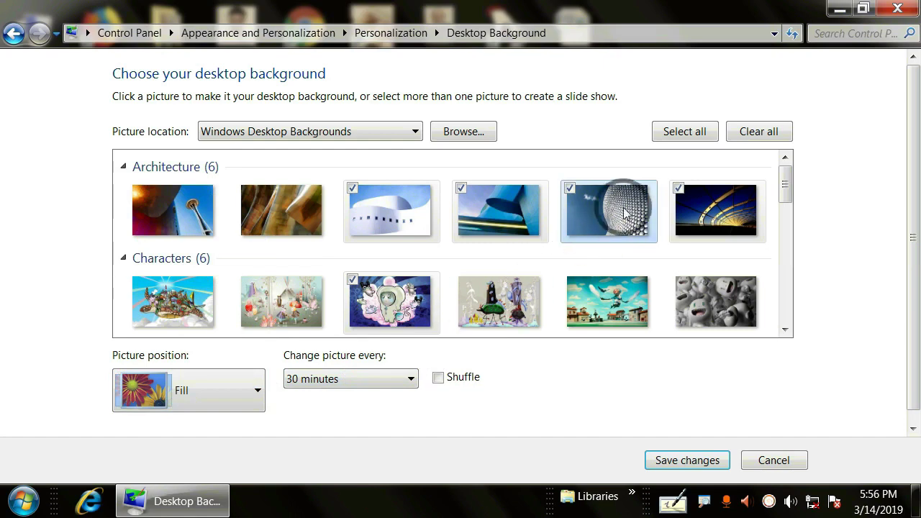
click(369, 378)
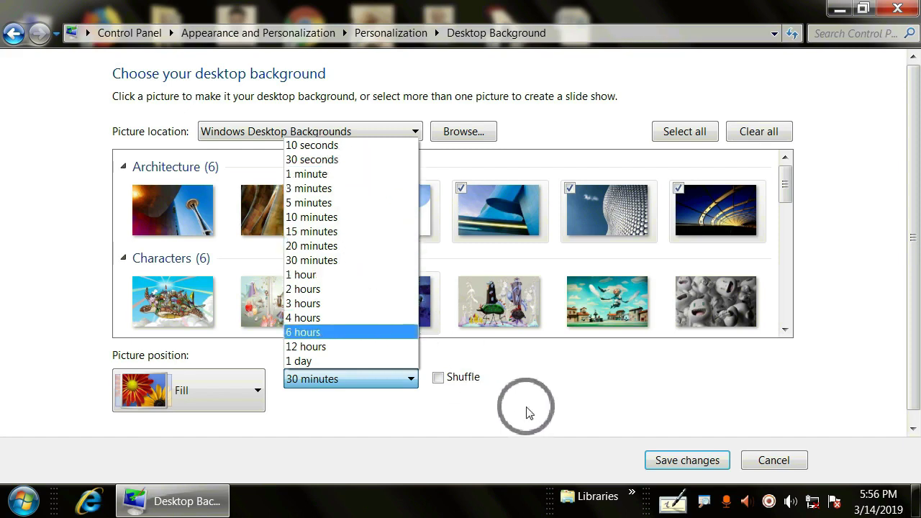
click(449, 386)
click(438, 380)
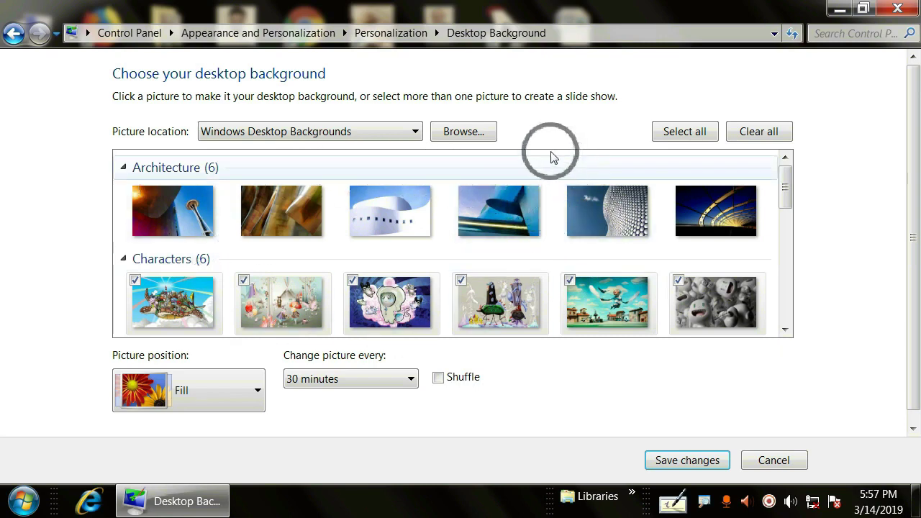
Step: Use the desktop's photo folder as the picture location and select all of its pictures
click(479, 136)
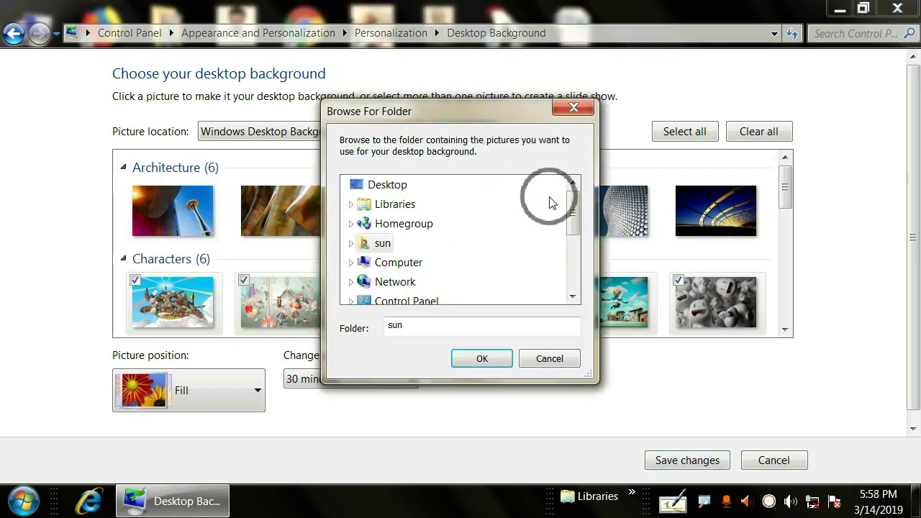
drag(571, 209, 569, 267)
click(389, 263)
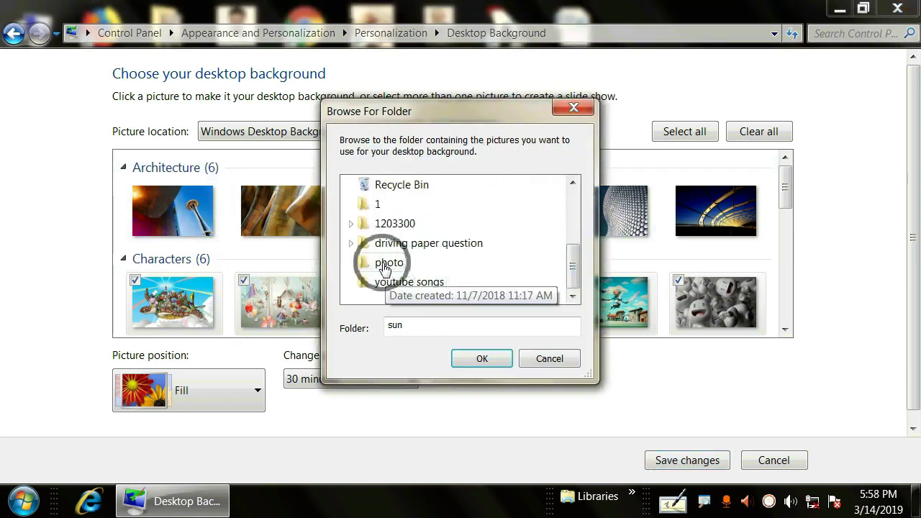
click(475, 361)
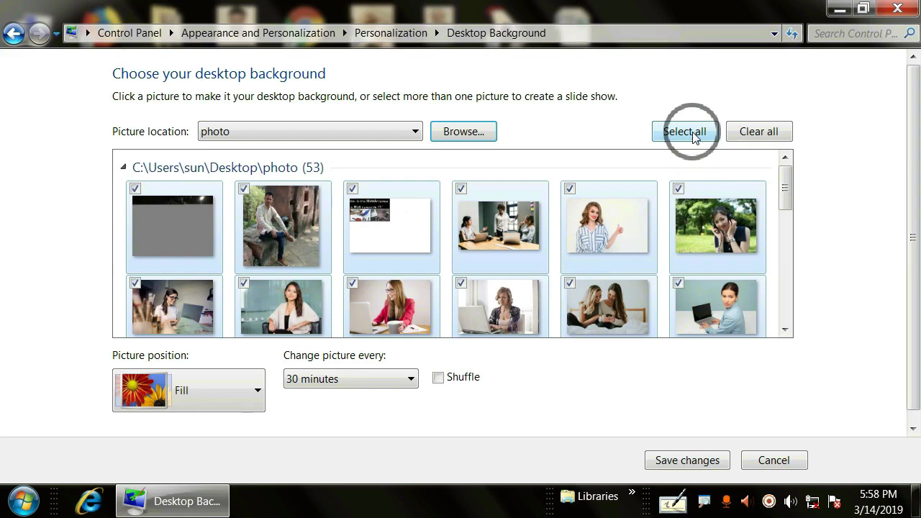
Step: Check the picture position and interval choices, keep Fill and 30 minutes, and save the background changes
click(220, 403)
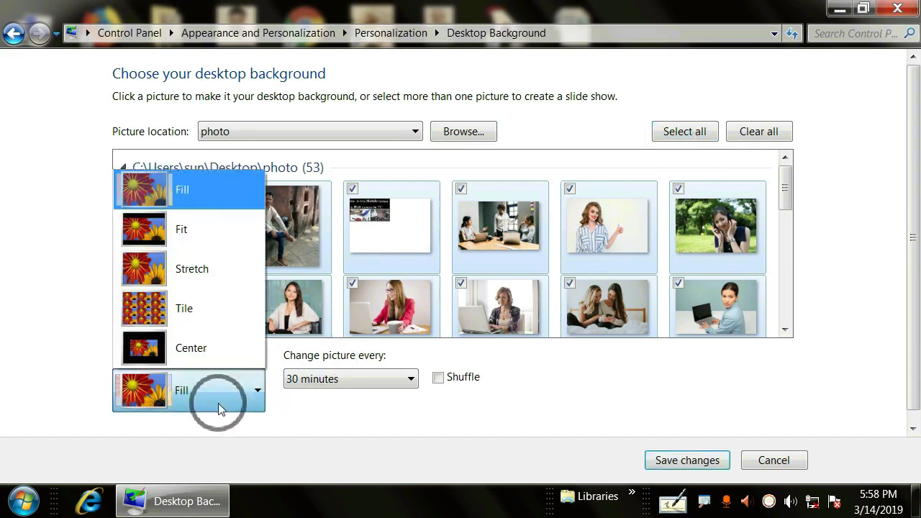
click(327, 412)
click(380, 381)
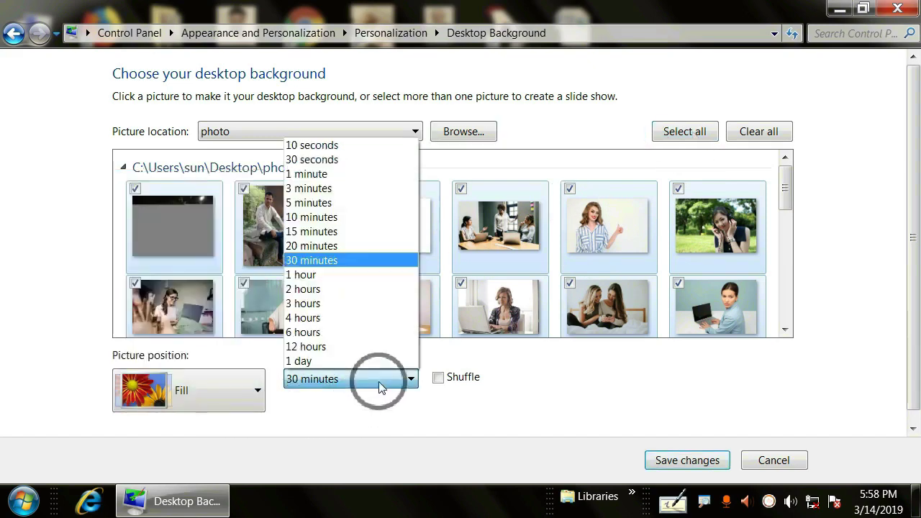
click(486, 427)
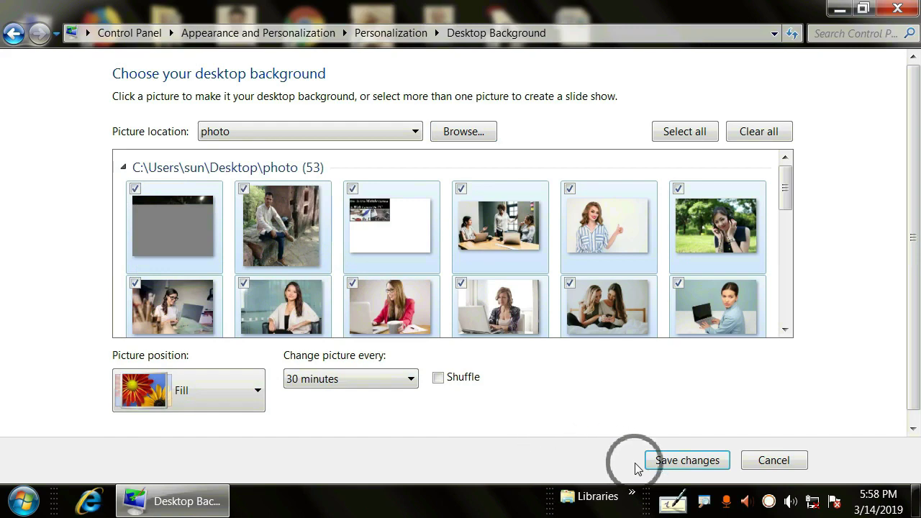
click(691, 461)
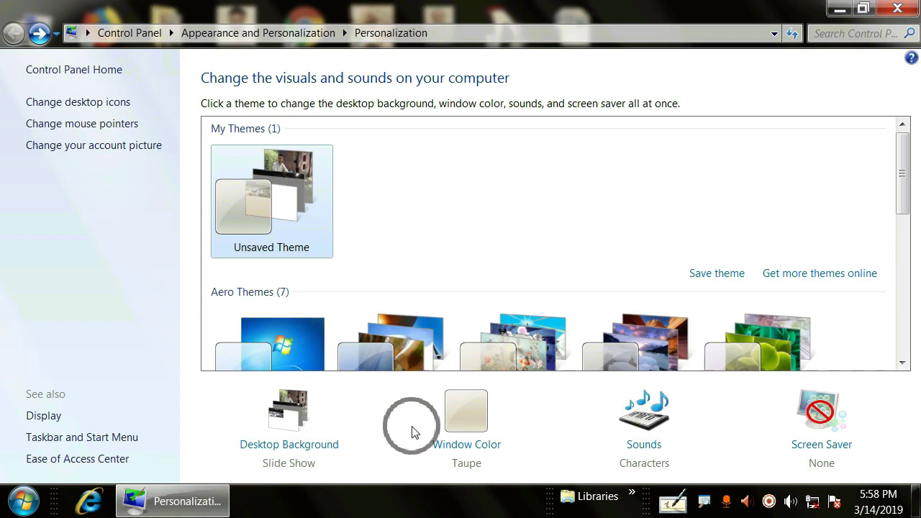
Step: Choose the Sun window color and raise its color intensity close to the maximum
click(466, 445)
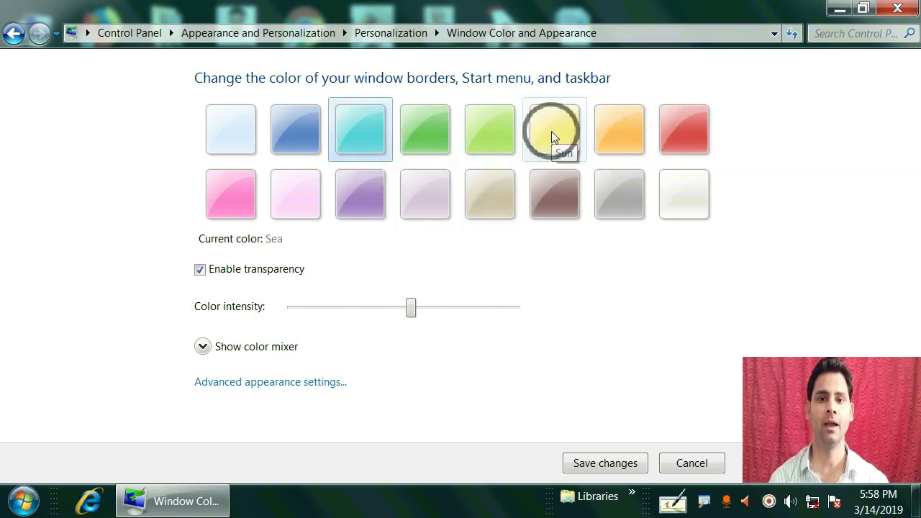
click(553, 137)
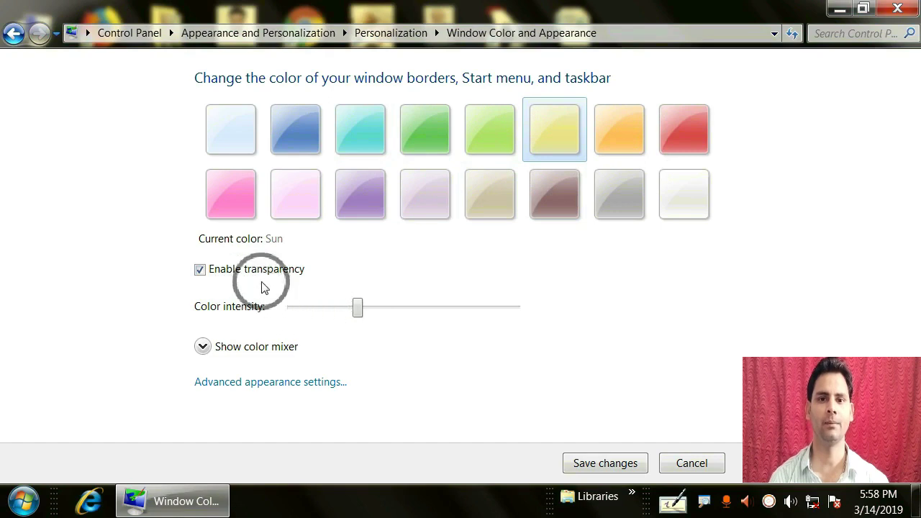
drag(360, 314, 497, 319)
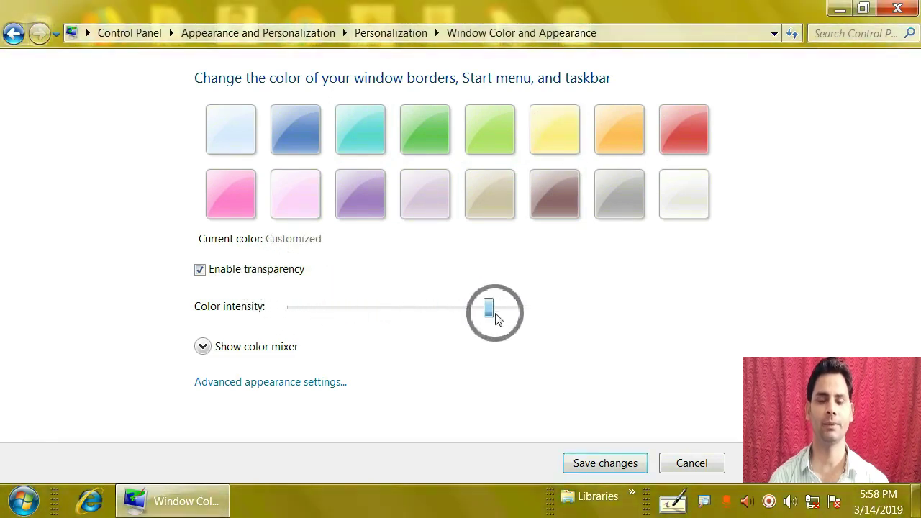
Step: Shift the window color's hue to light blue and lower its saturation with the color mixer, and save the changes
click(204, 348)
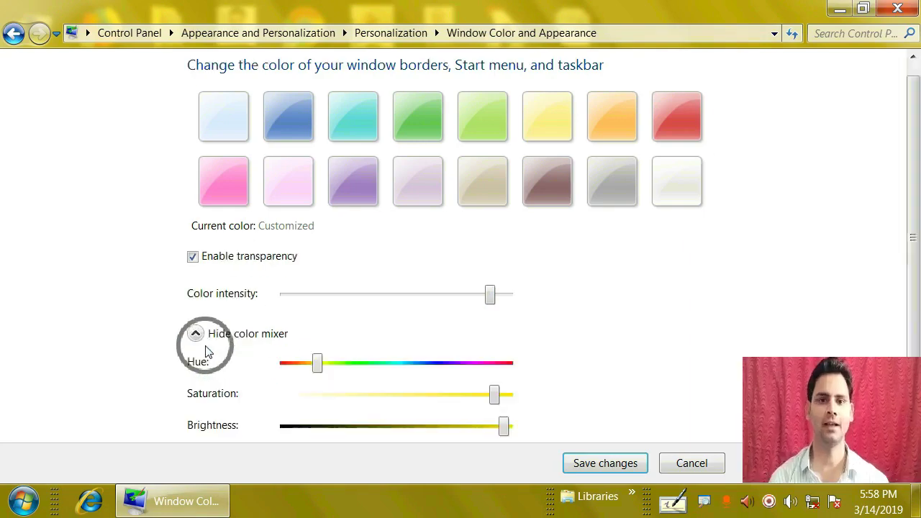
drag(326, 353, 406, 366)
drag(494, 394, 434, 394)
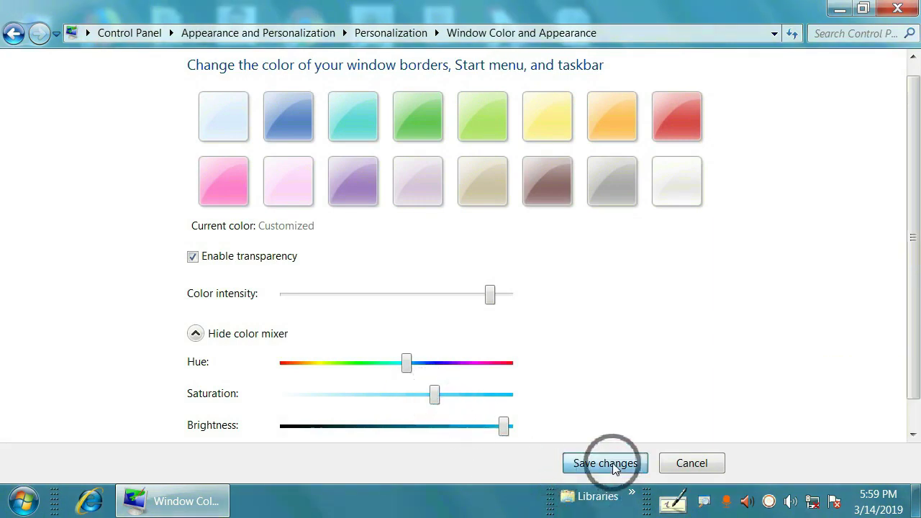
click(614, 464)
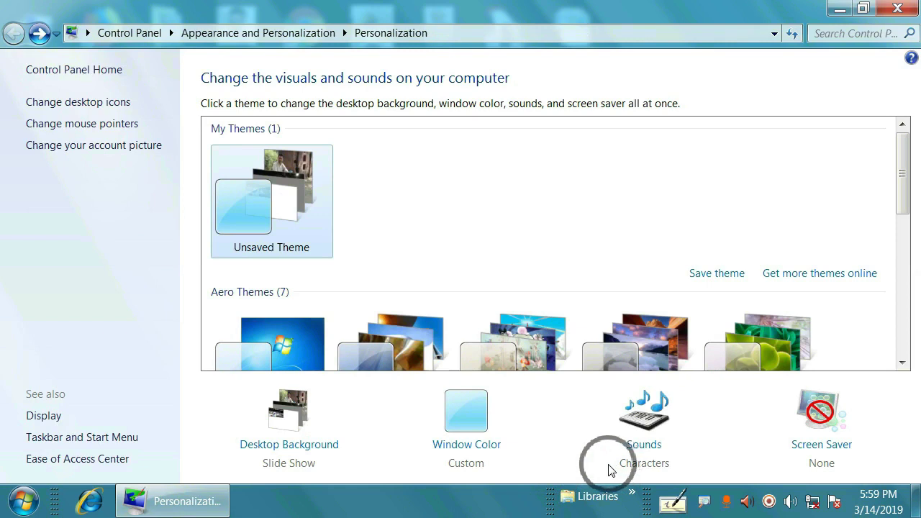
Step: Apply the Landscape sound scheme to the theme and close the sound settings
click(647, 427)
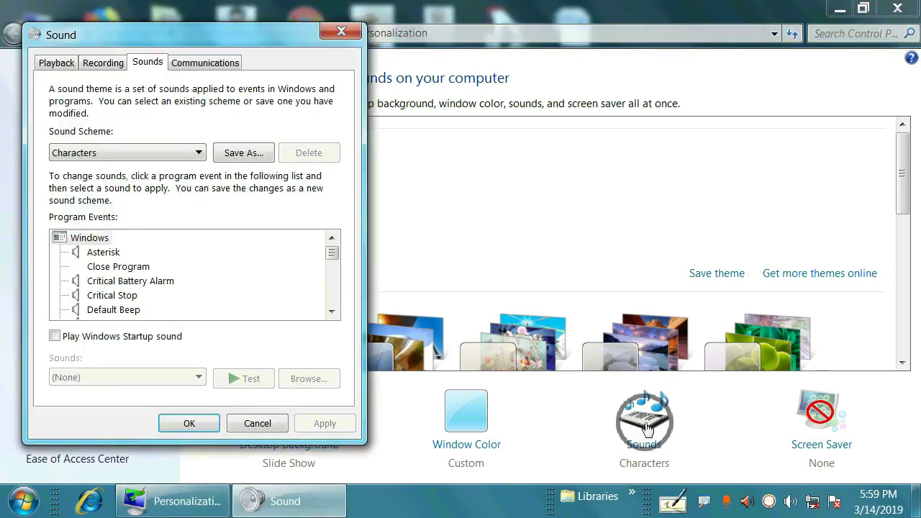
click(125, 155)
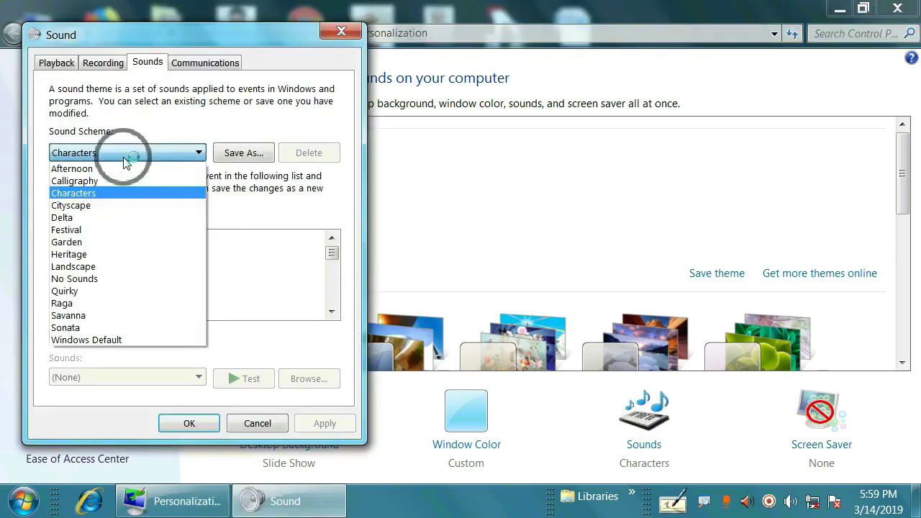
click(95, 266)
click(321, 425)
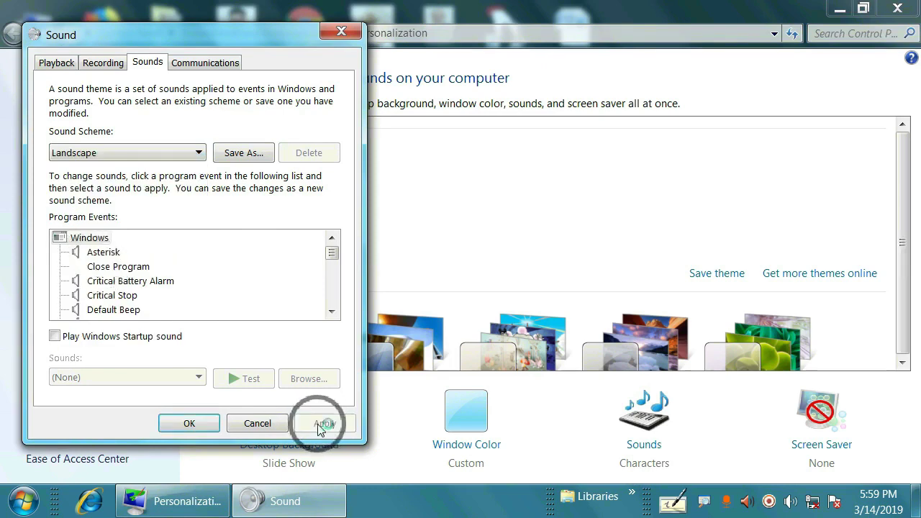
click(187, 424)
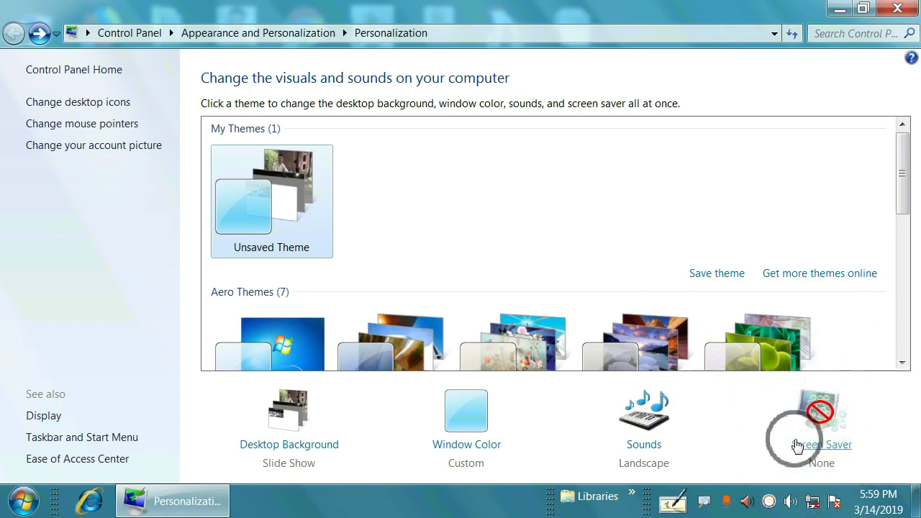
Step: Open the screen saver settings and view the Mystify, Blank and Photos screen savers in the small preview
click(828, 449)
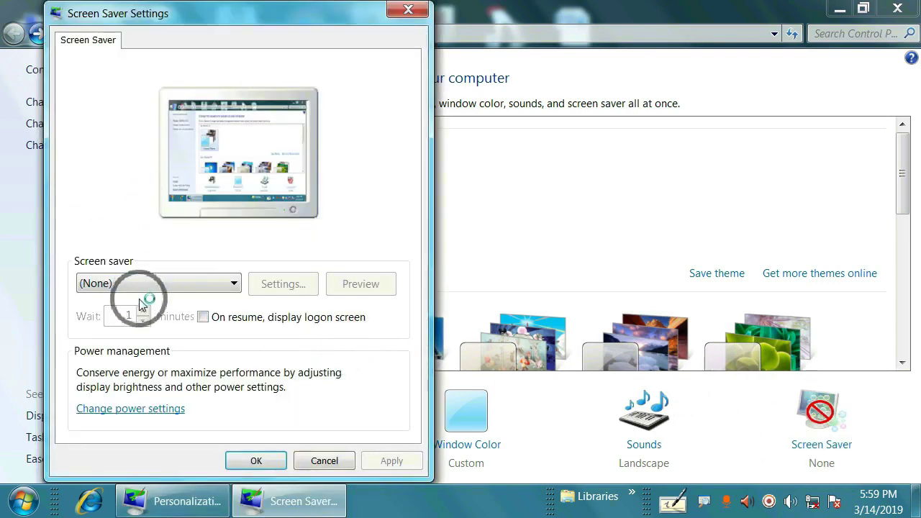
click(167, 283)
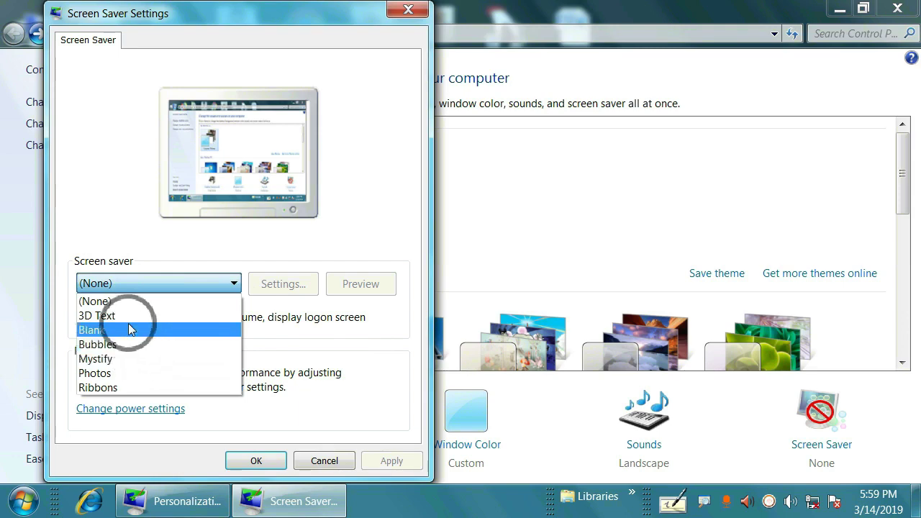
click(115, 360)
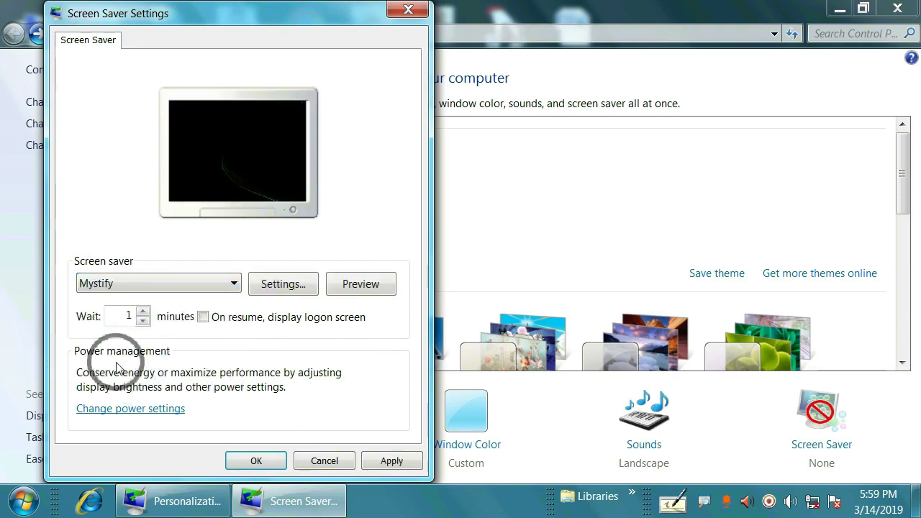
click(127, 284)
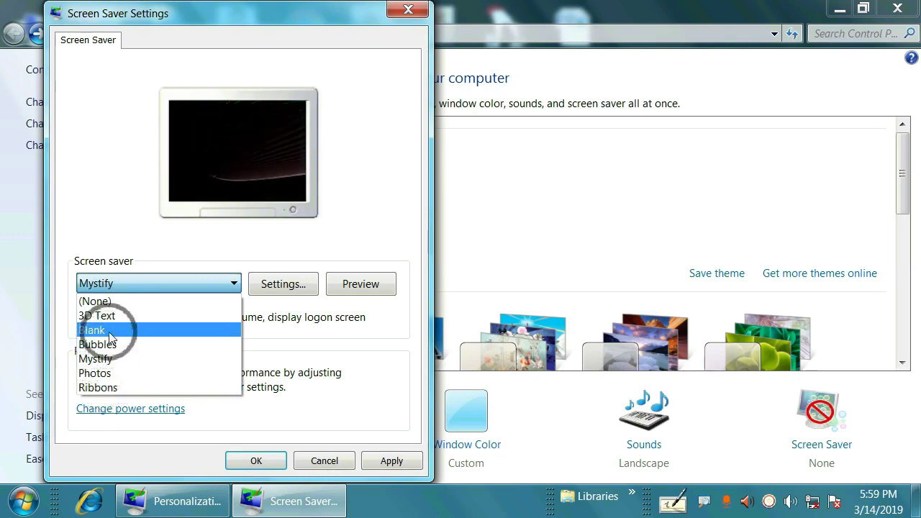
click(108, 329)
click(128, 284)
click(103, 374)
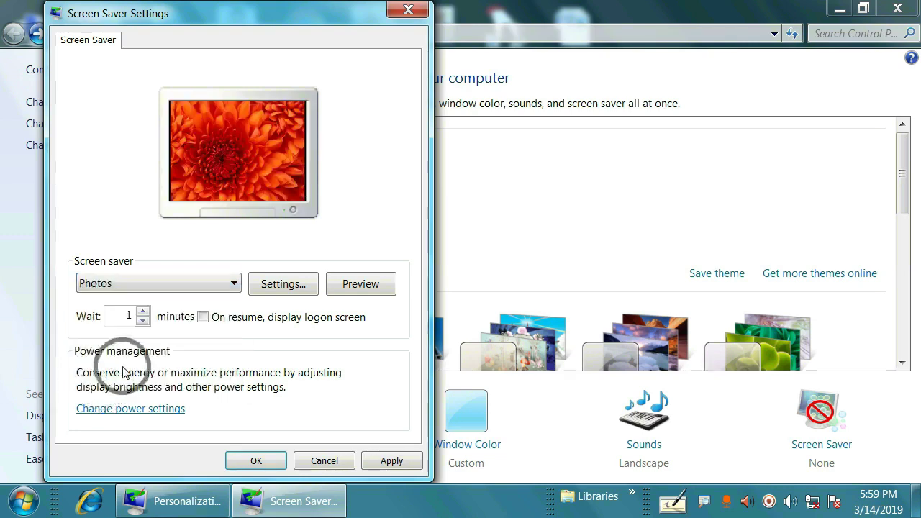
Step: Select the 3D Text screen saver, review its custom text and font choices, and accept its settings
click(161, 284)
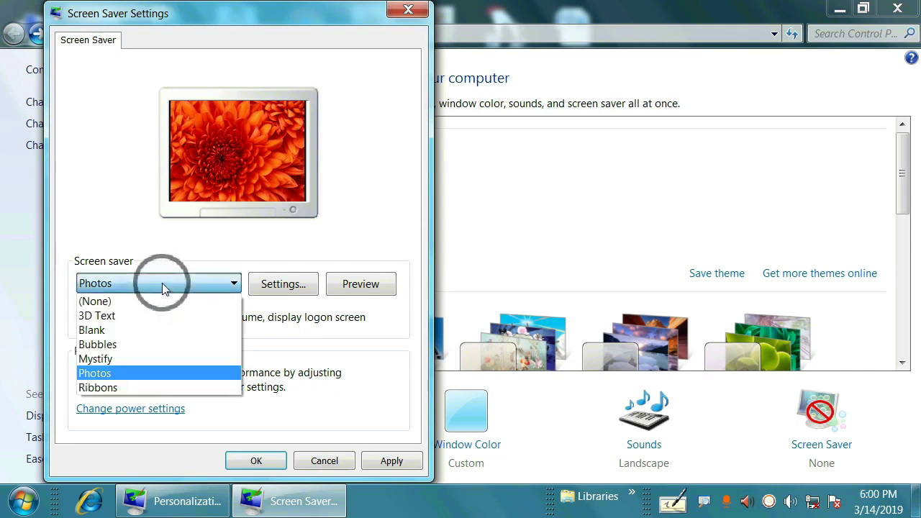
click(112, 317)
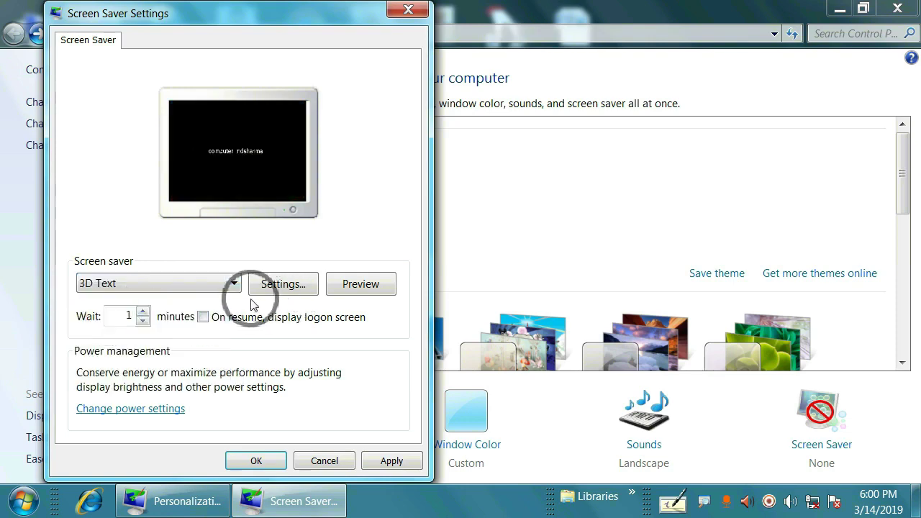
click(282, 285)
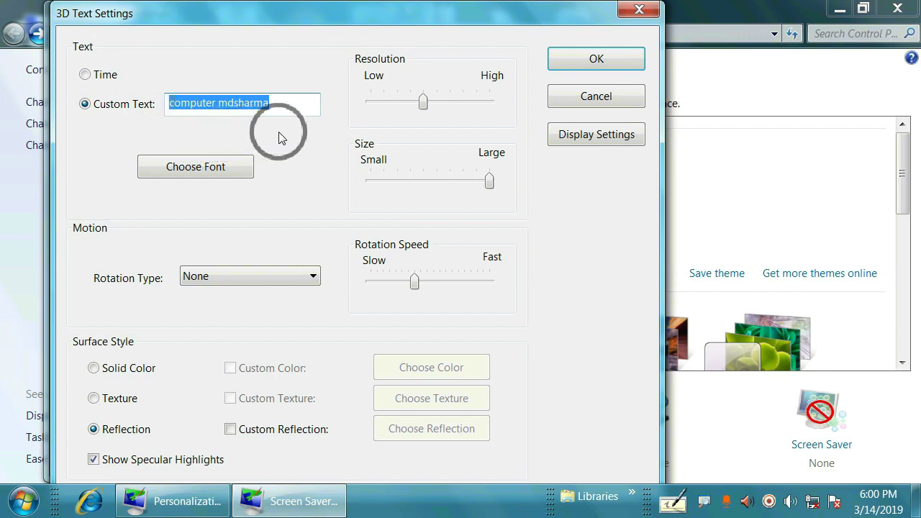
drag(289, 103, 148, 106)
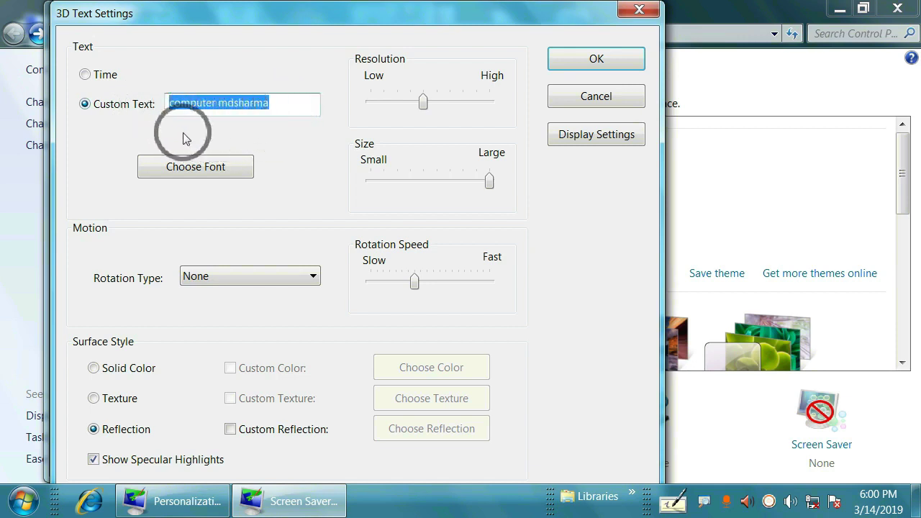
click(216, 174)
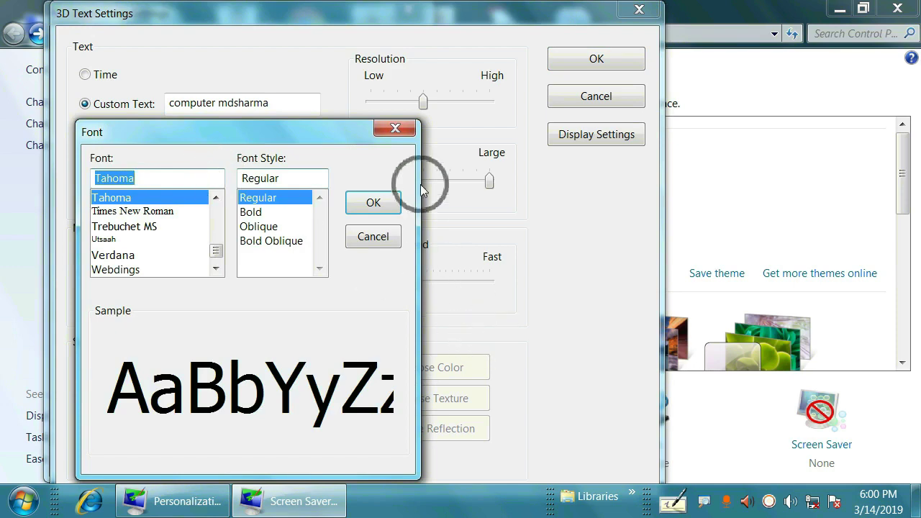
click(404, 134)
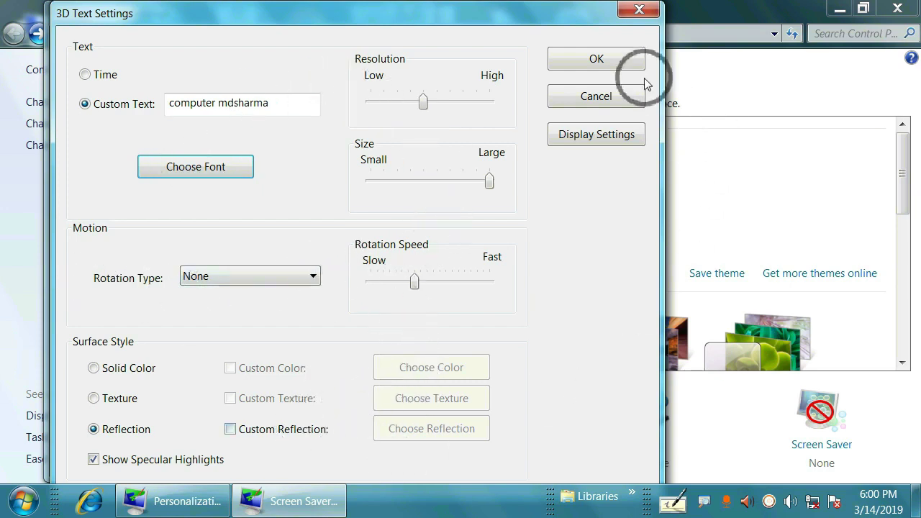
click(607, 65)
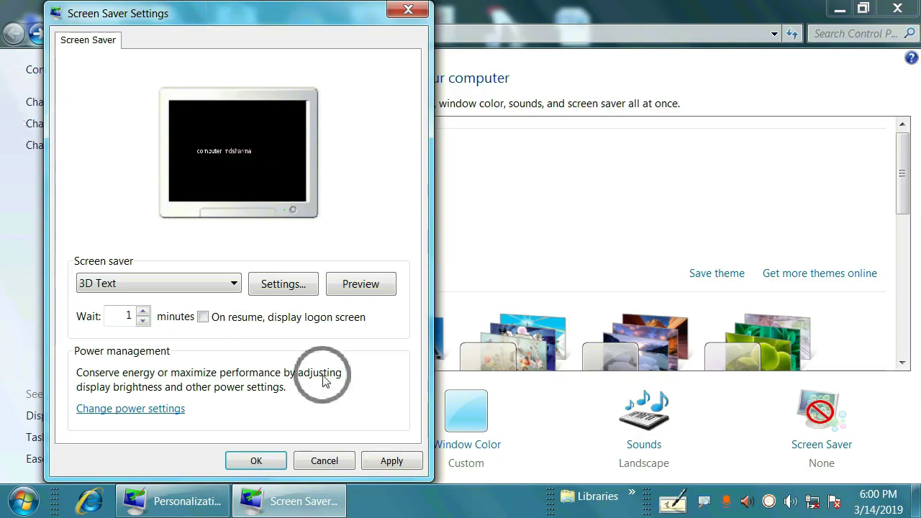
Step: Preview the 3D Text screen saver full screen and apply it with a wait of 1 minute
click(364, 284)
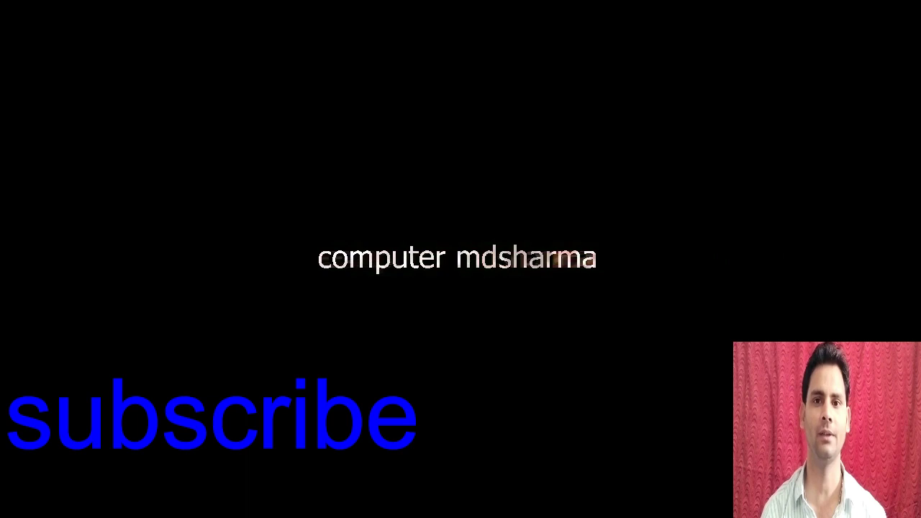
mouse_move(904, 390)
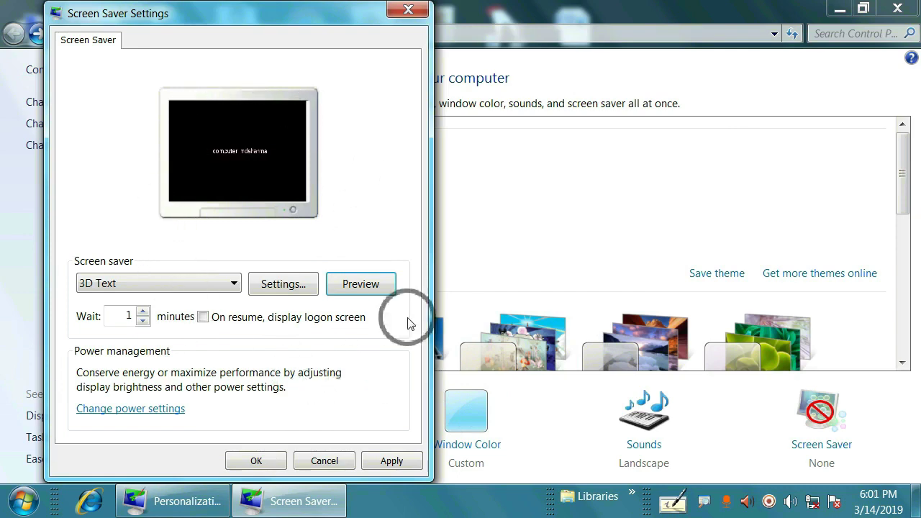
click(392, 461)
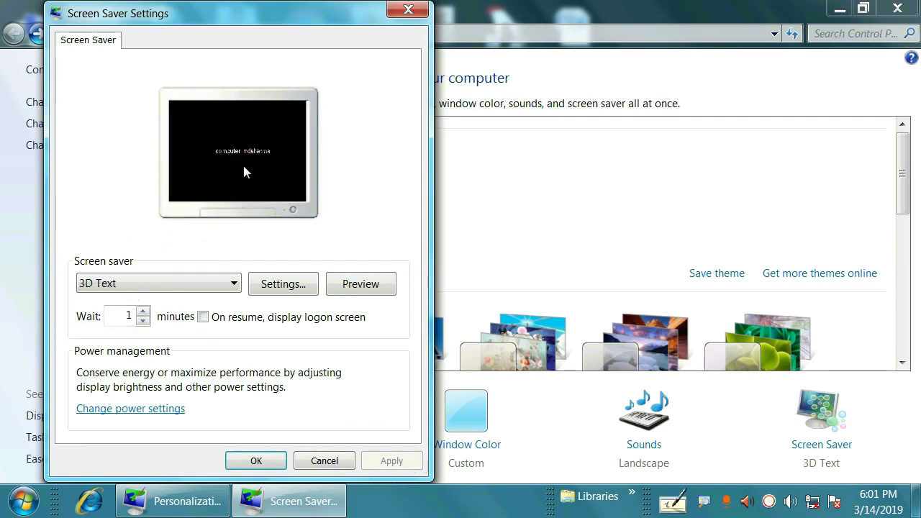
click(142, 321)
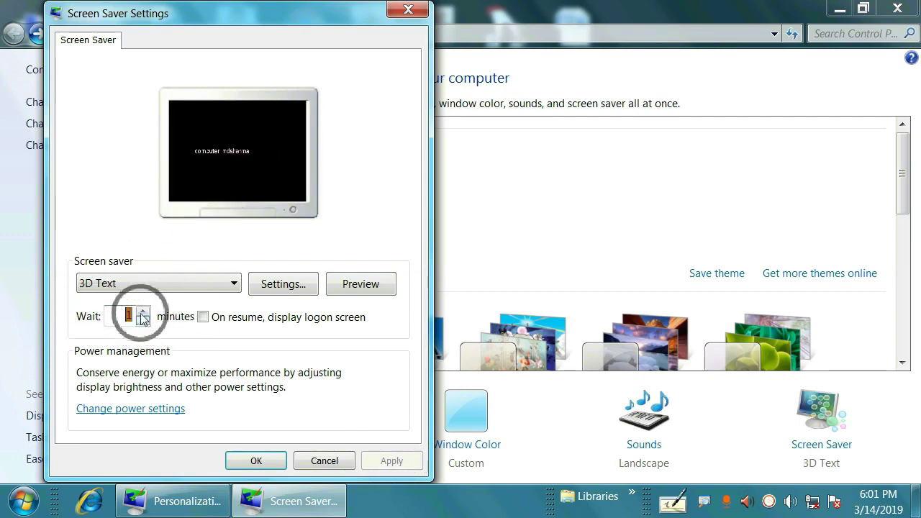
click(142, 322)
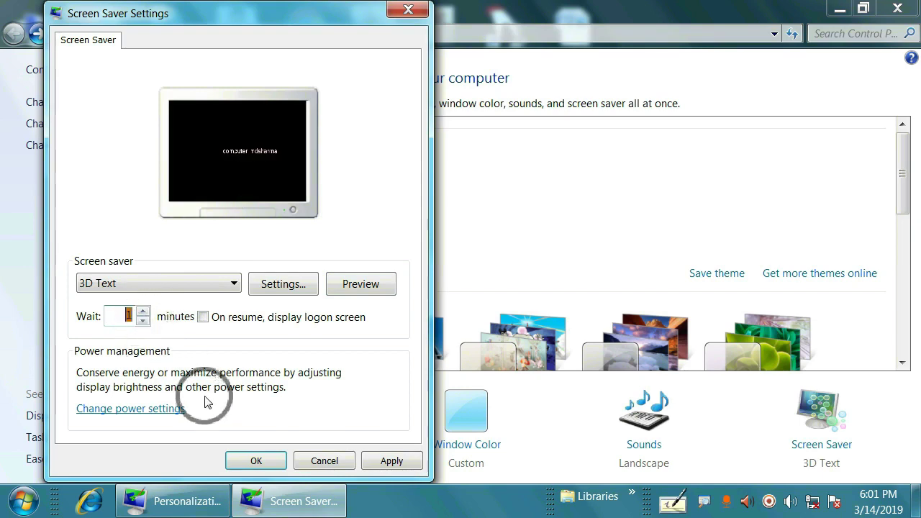
click(260, 461)
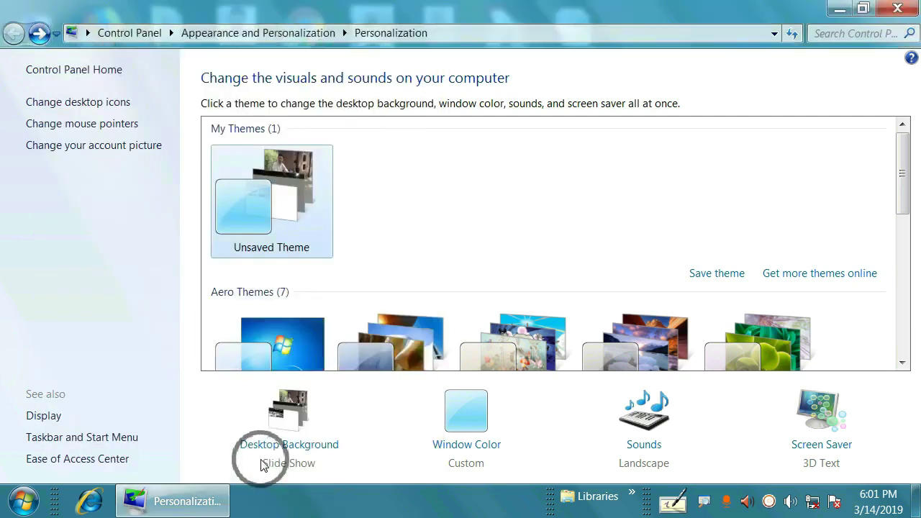